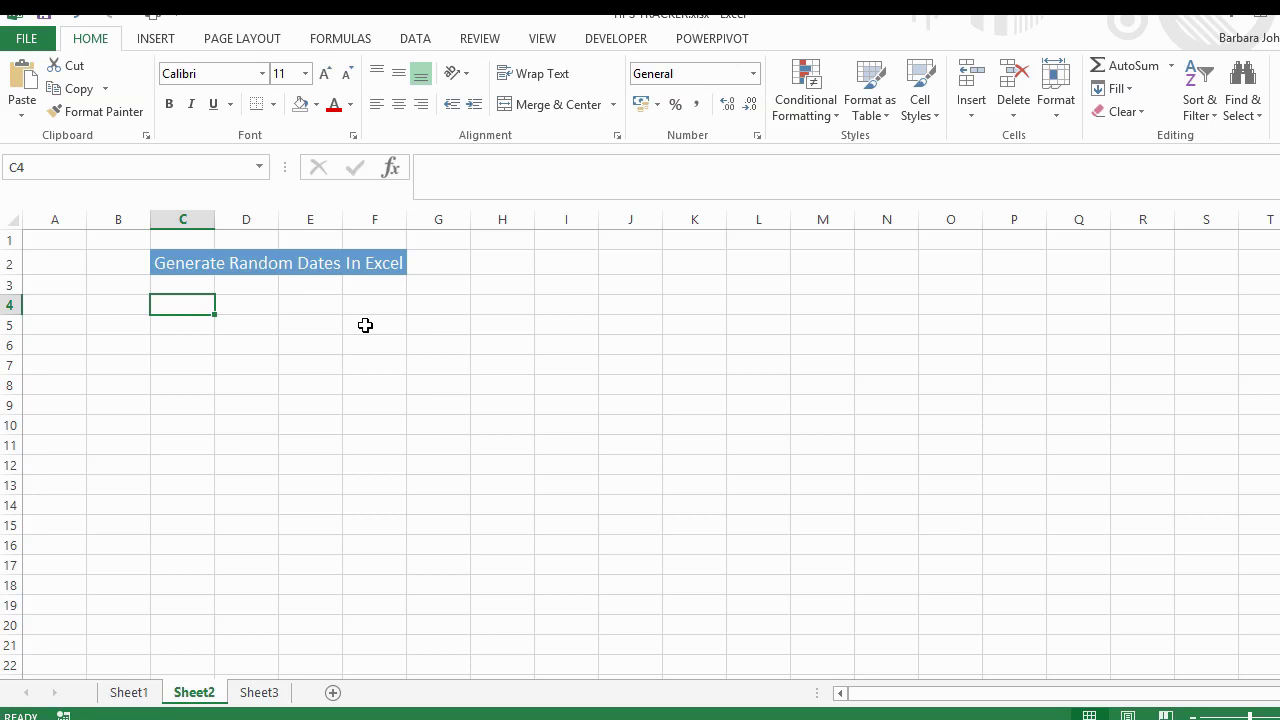
Step: Enter the formula =RANDBETWEEN(100,10000) in cell C4 to generate a random number
text(=)
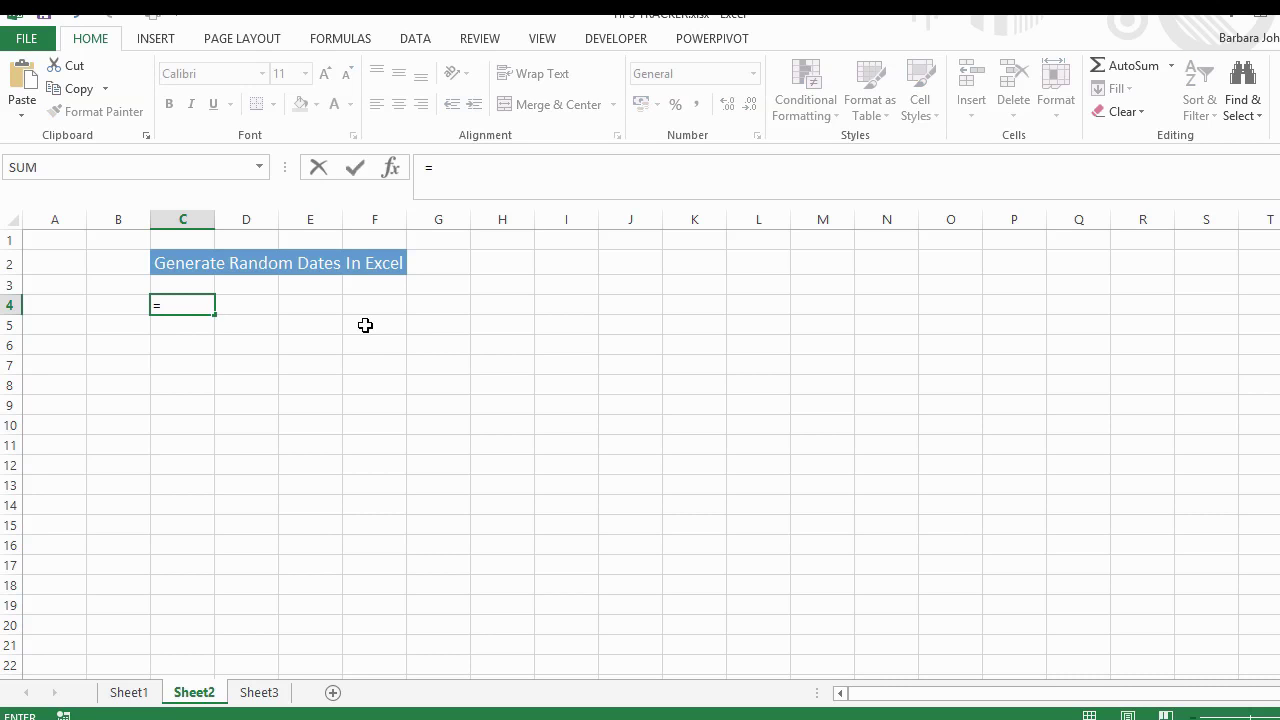
text(RAN)
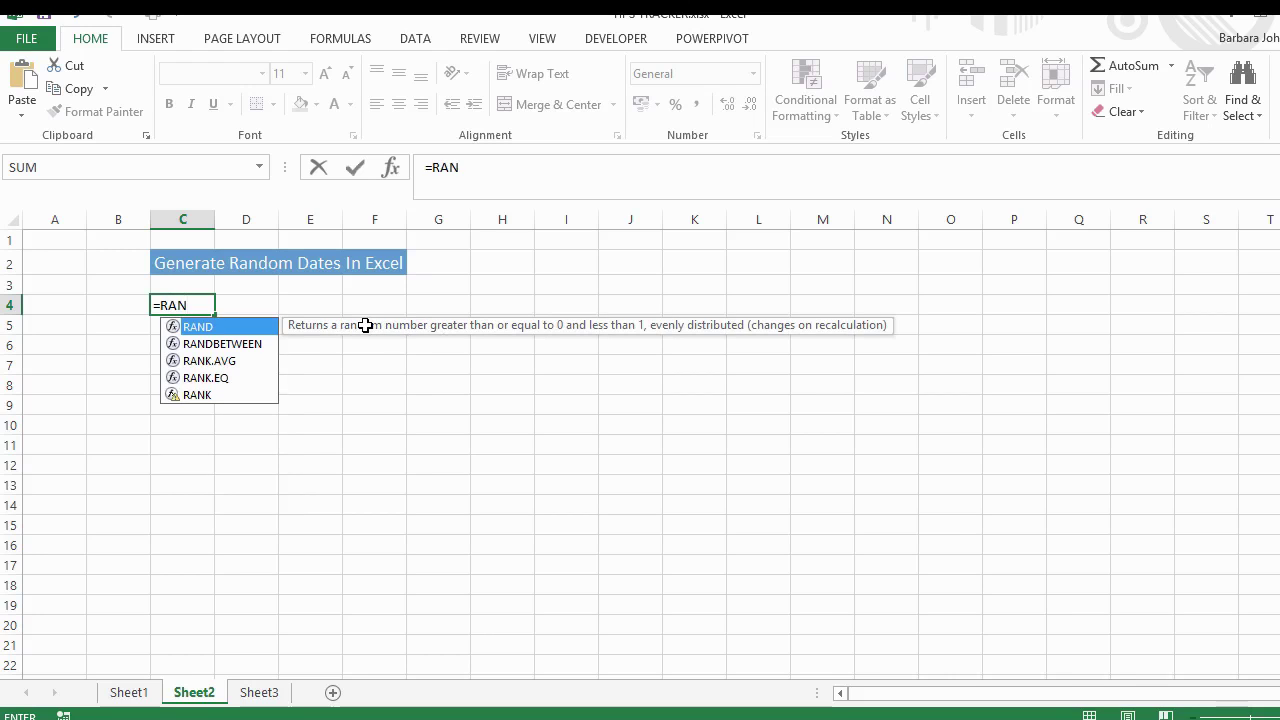
text(D)
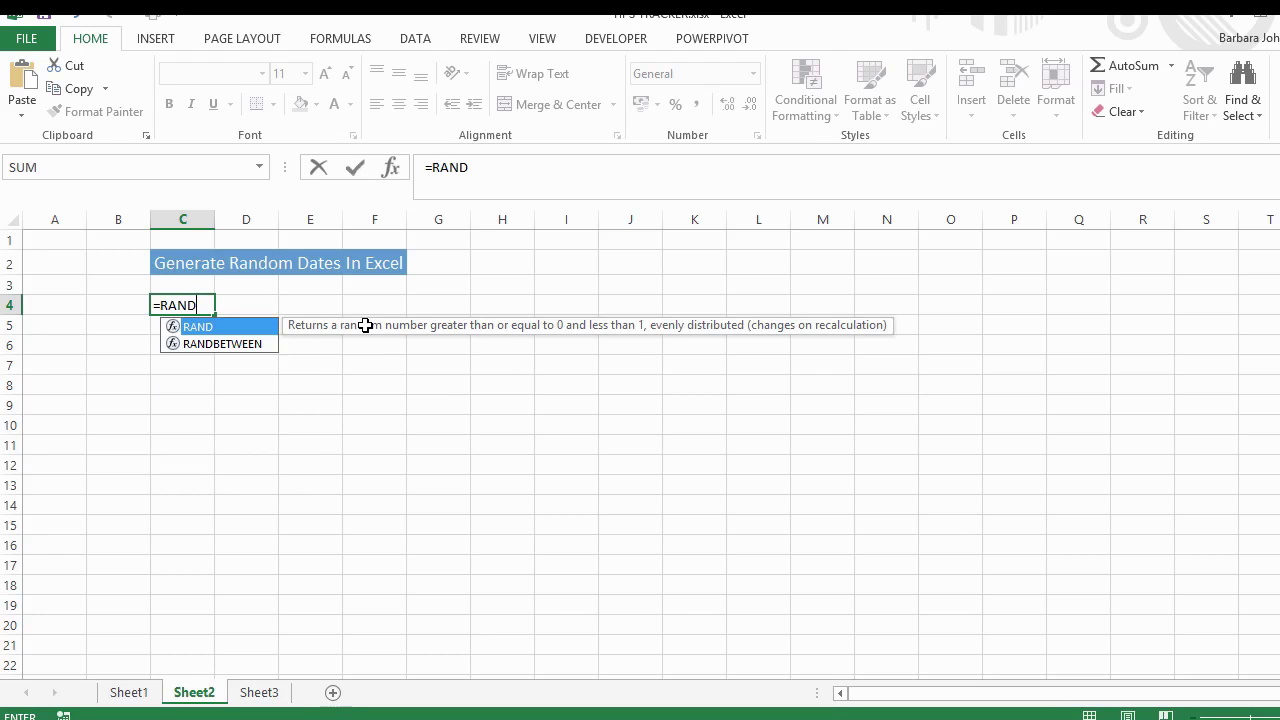
double_click(218, 344)
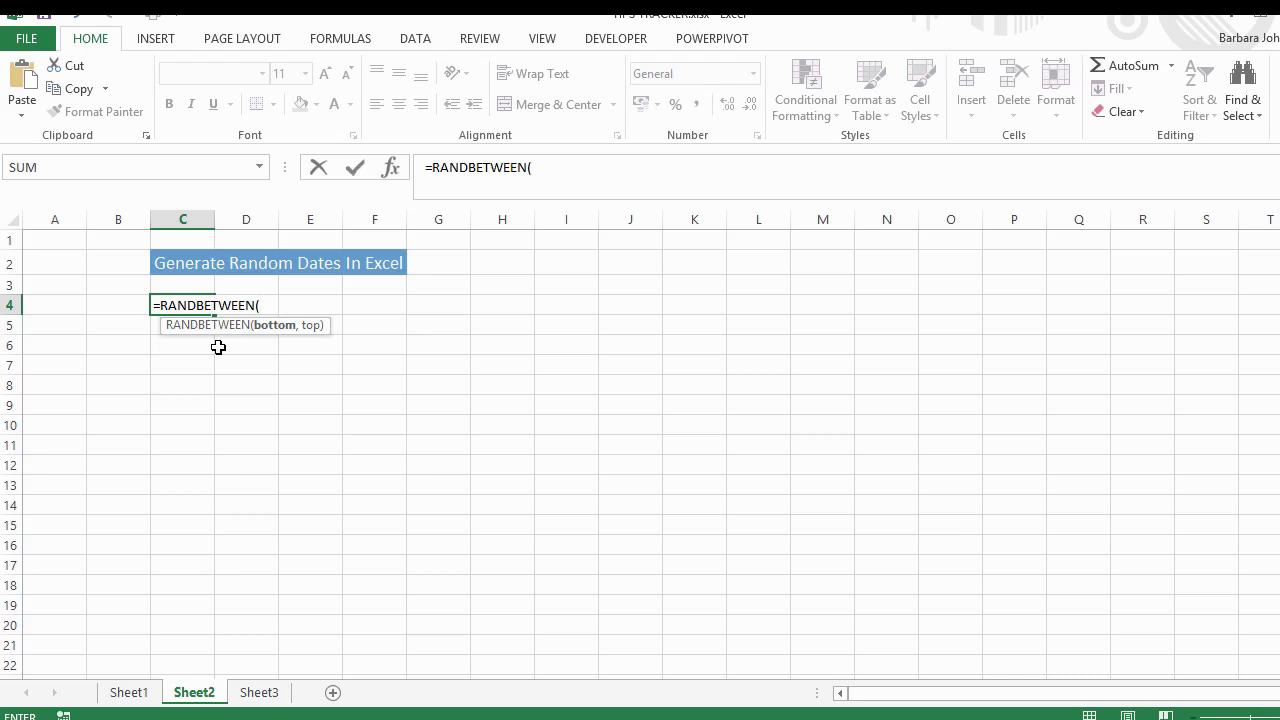
text(100,100)
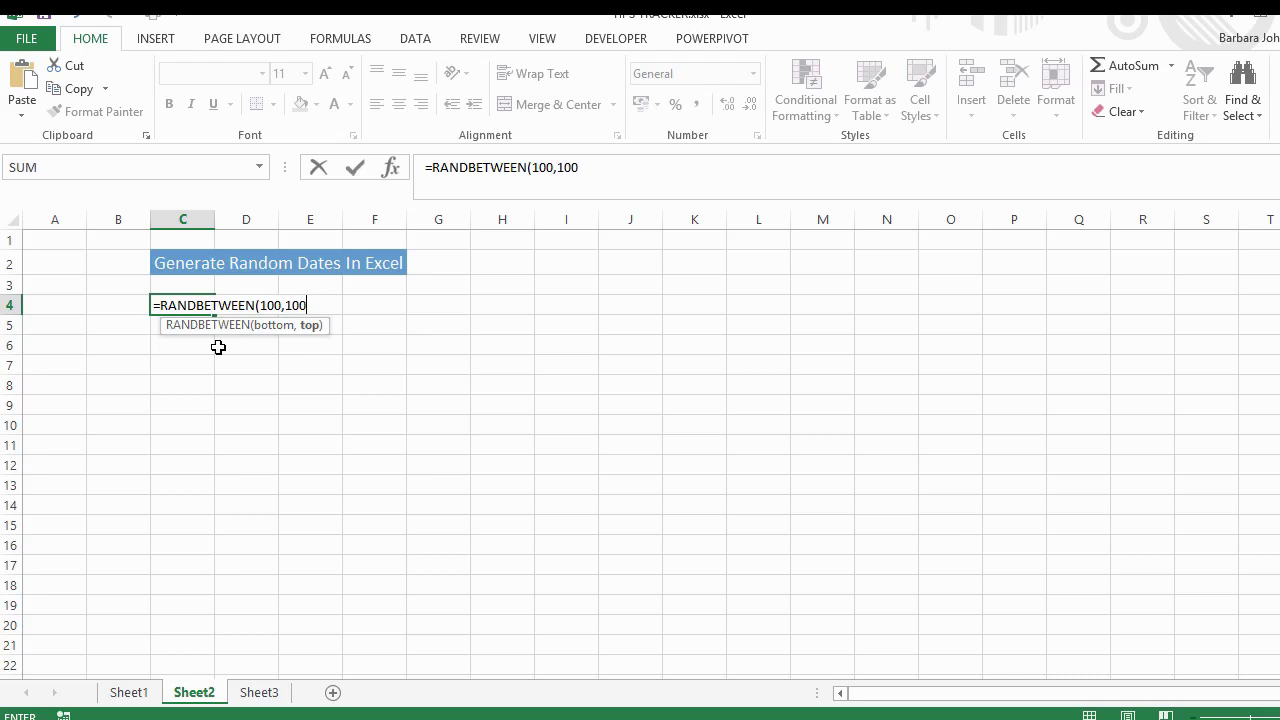
text(00)
key(Return)
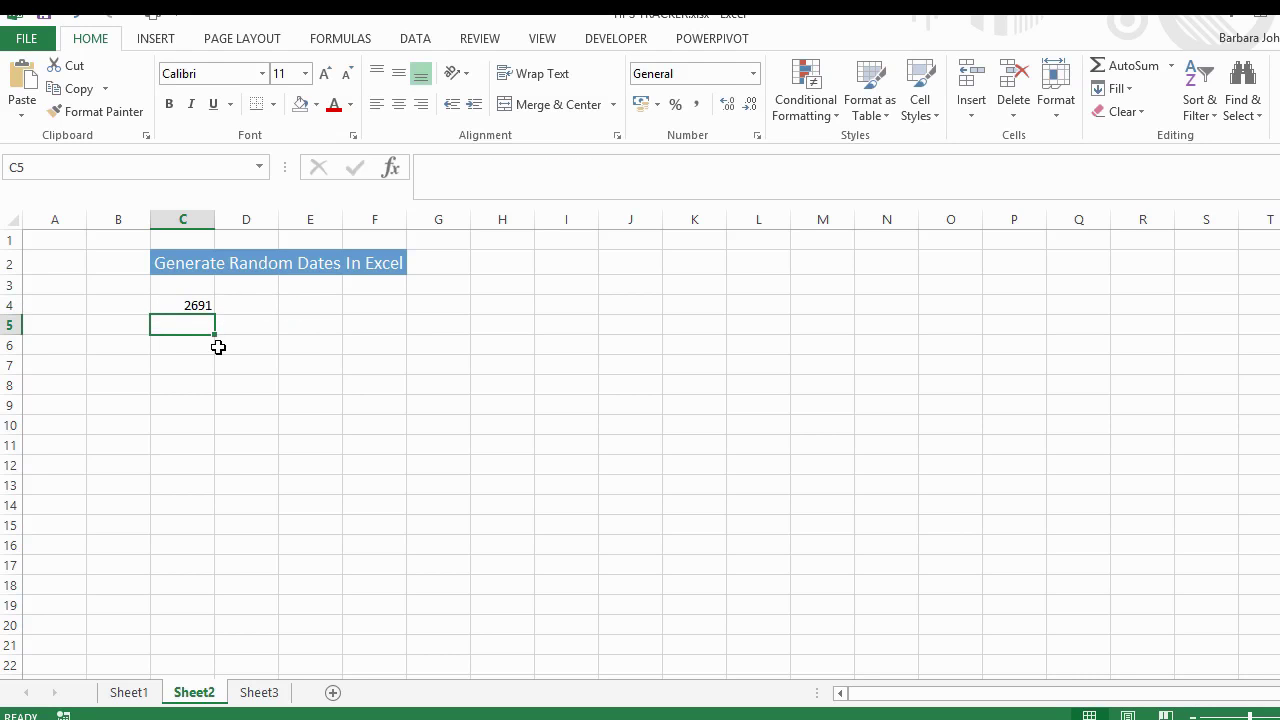
Step: Fill the random number formula from C4 down and across to cover C4:G19
click(206, 302)
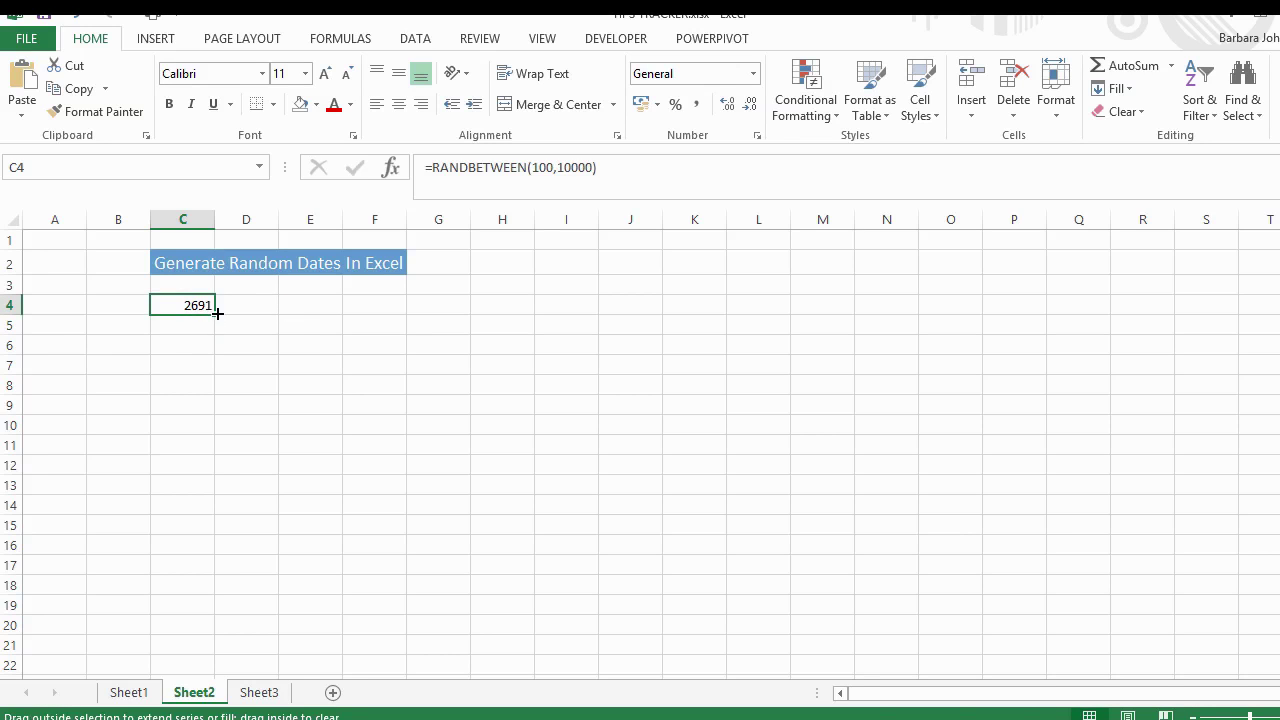
drag(214, 314, 371, 620)
click(171, 304)
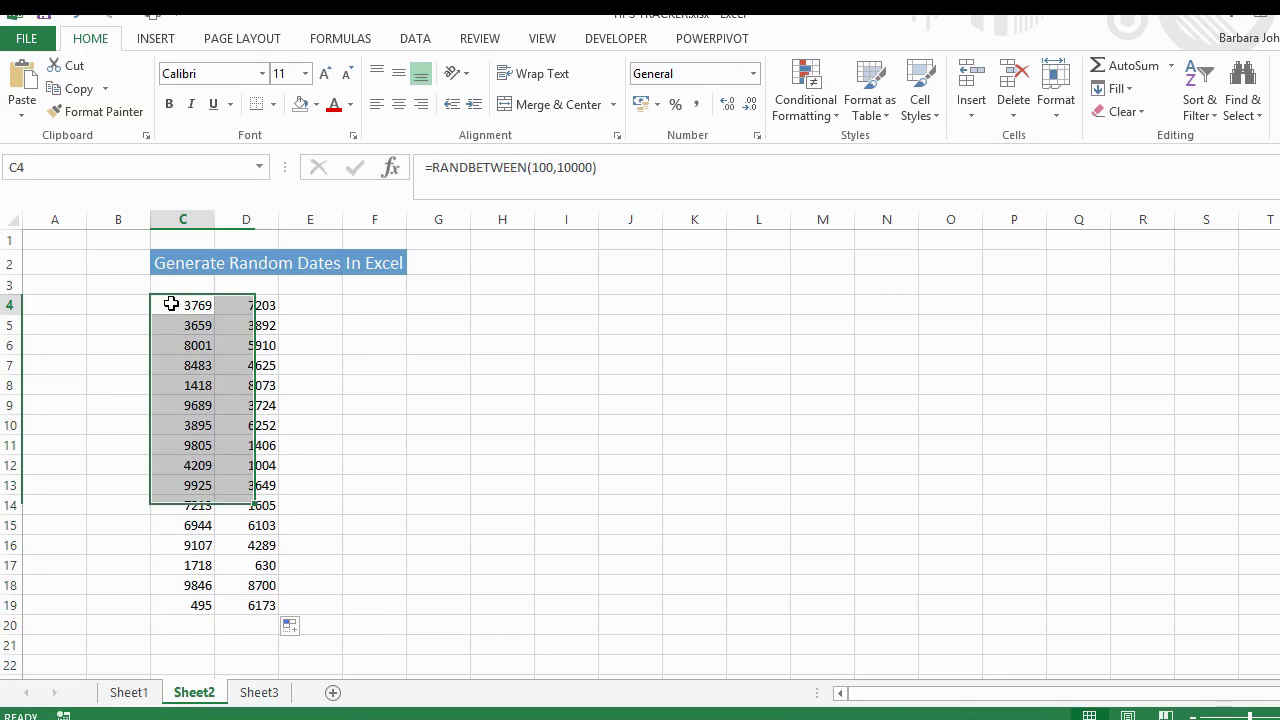
drag(267, 318, 500, 335)
drag(481, 467, 481, 618)
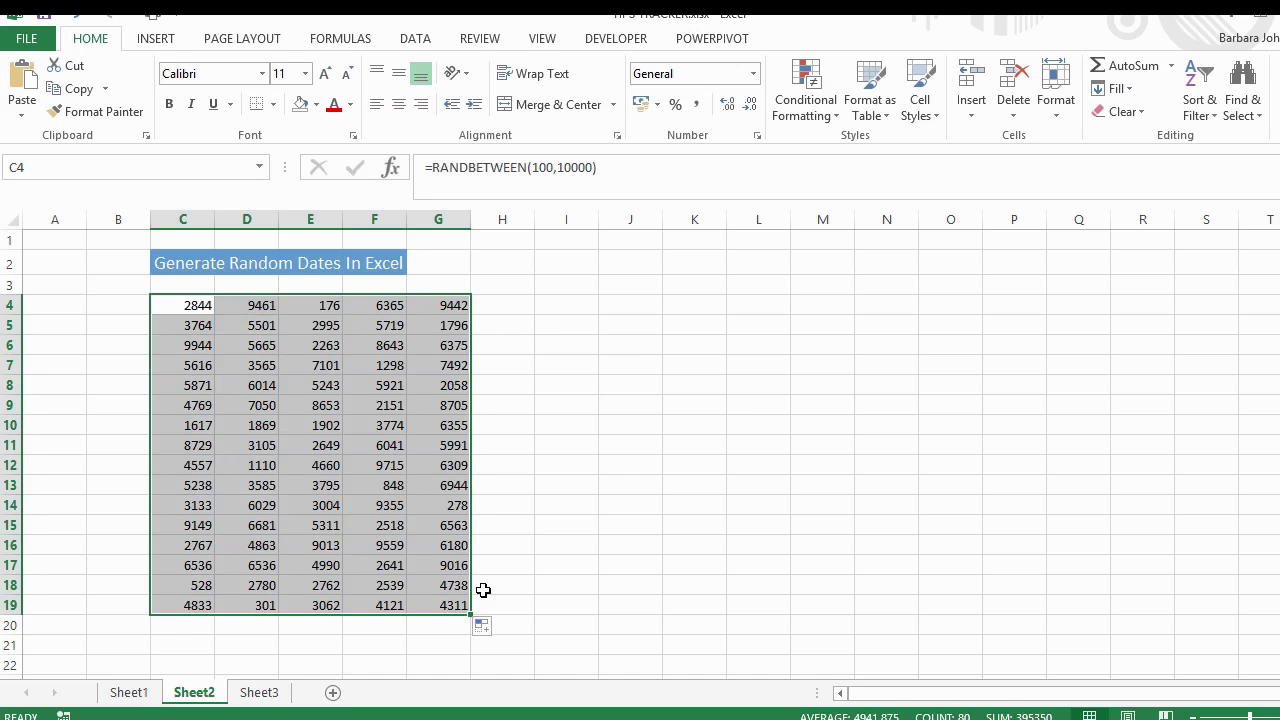
Step: Clear the contents of the random number block C4:G19
right_click(401, 360)
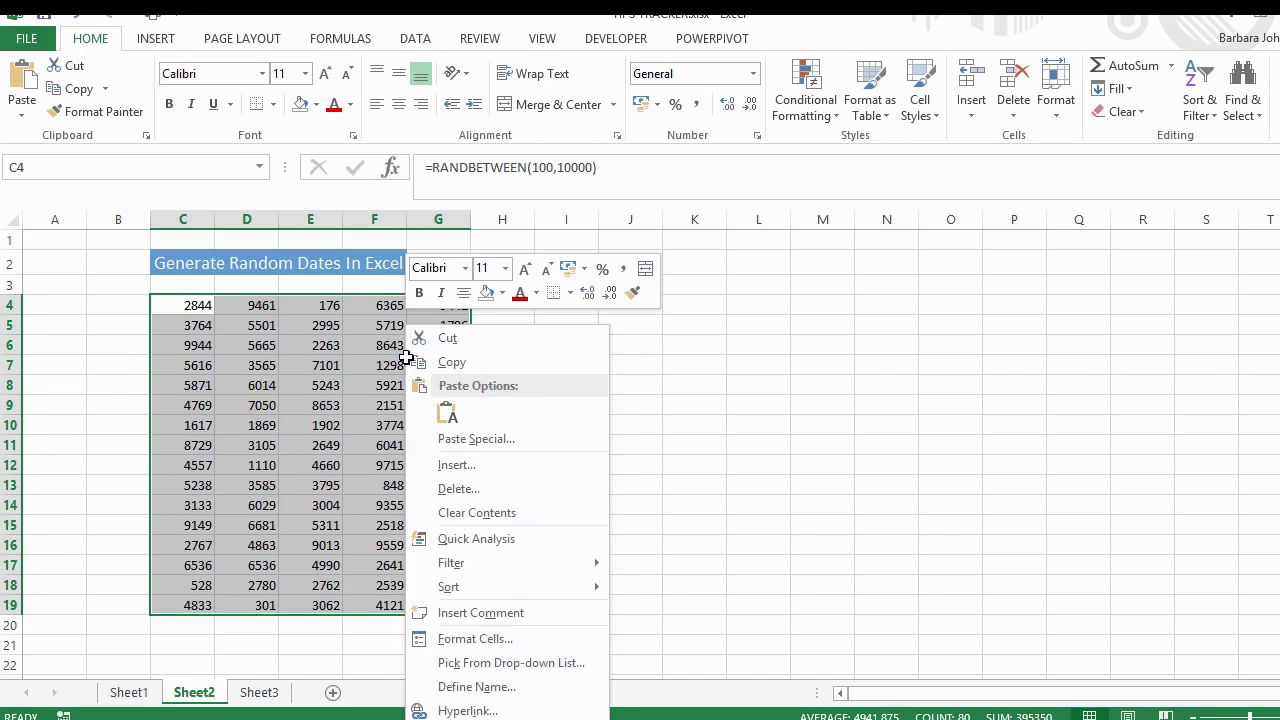
click(508, 515)
click(197, 322)
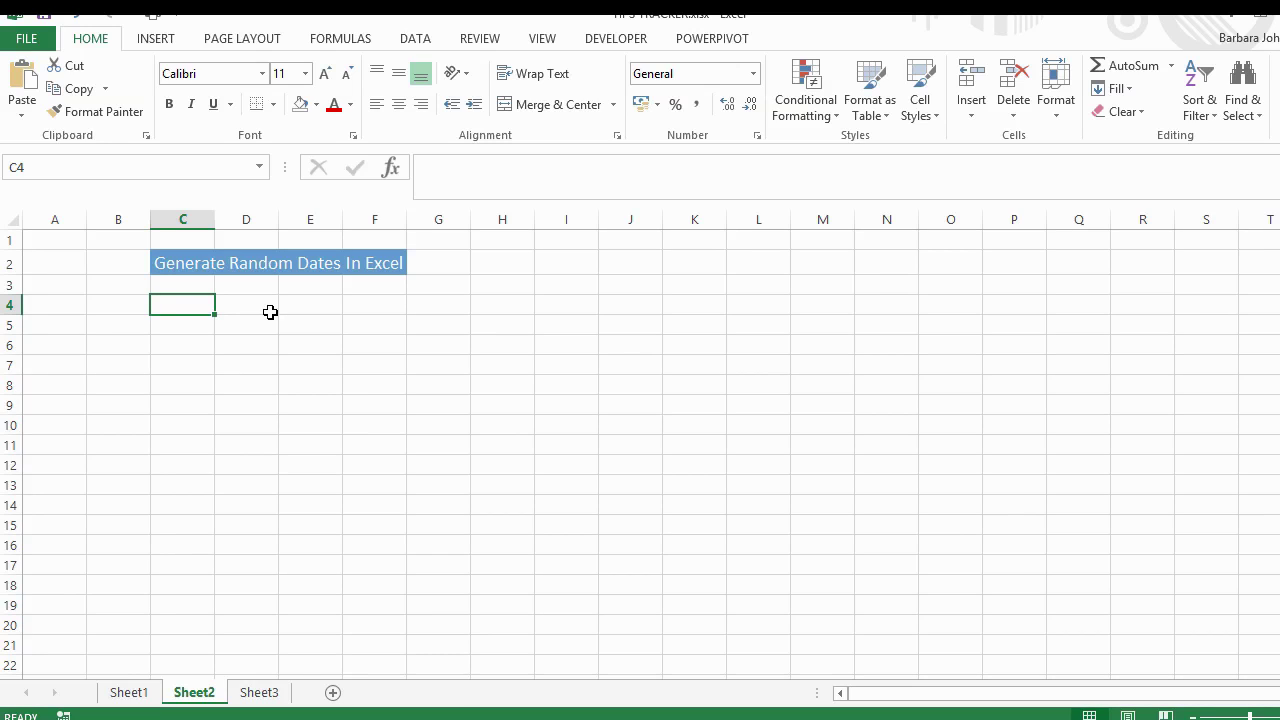
Step: Start a RANDBETWEEN formula in C4 with DATE(2014,01,01) as its bottom value
text(=R)
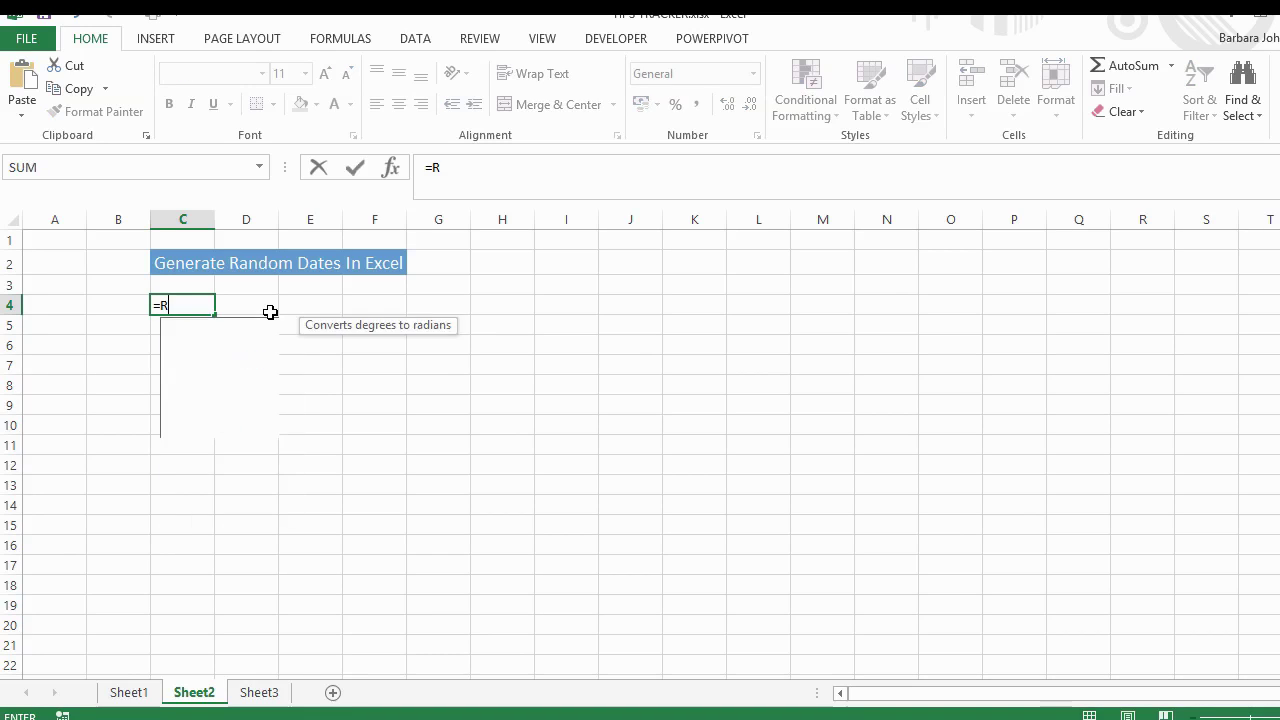
text(AND)
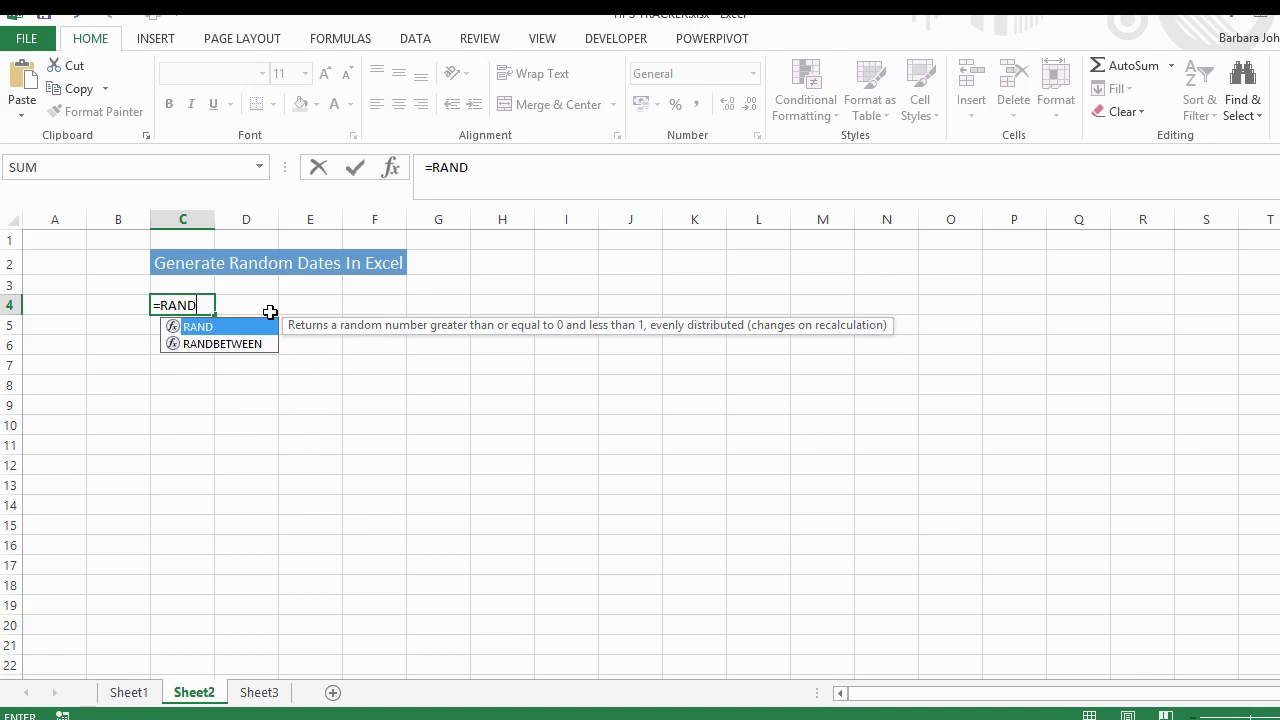
double_click(234, 343)
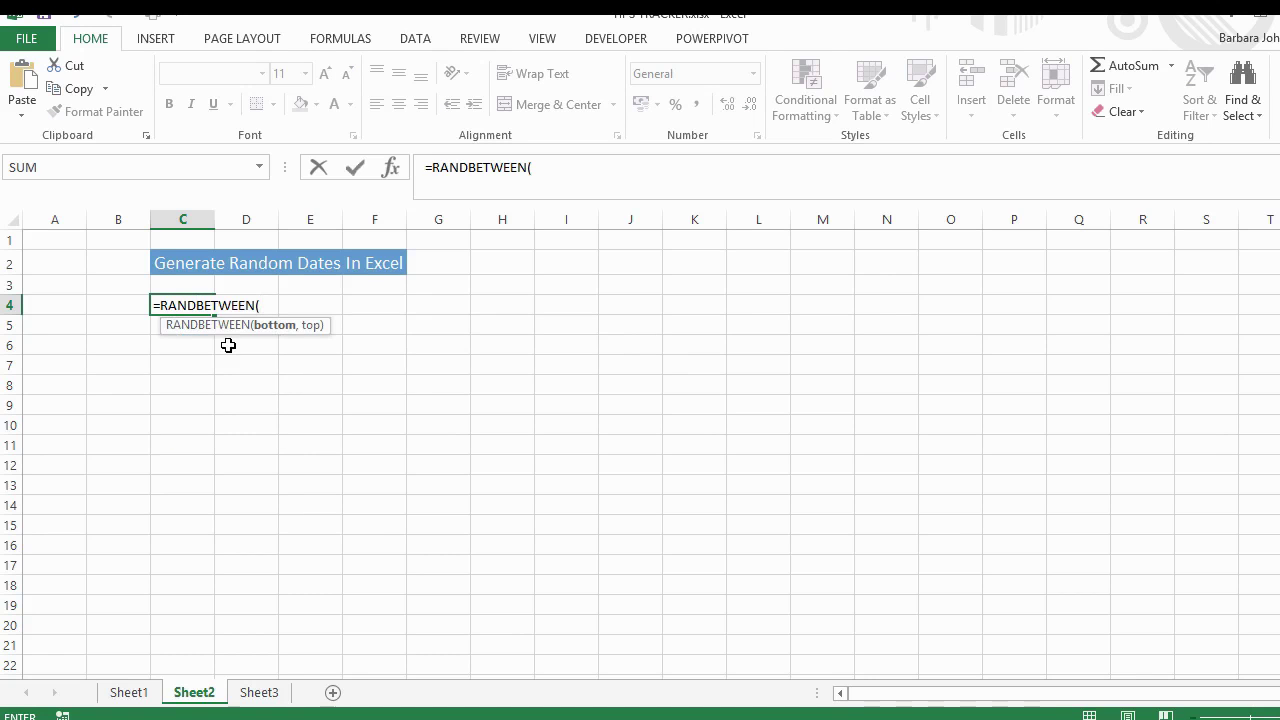
text(DATE)
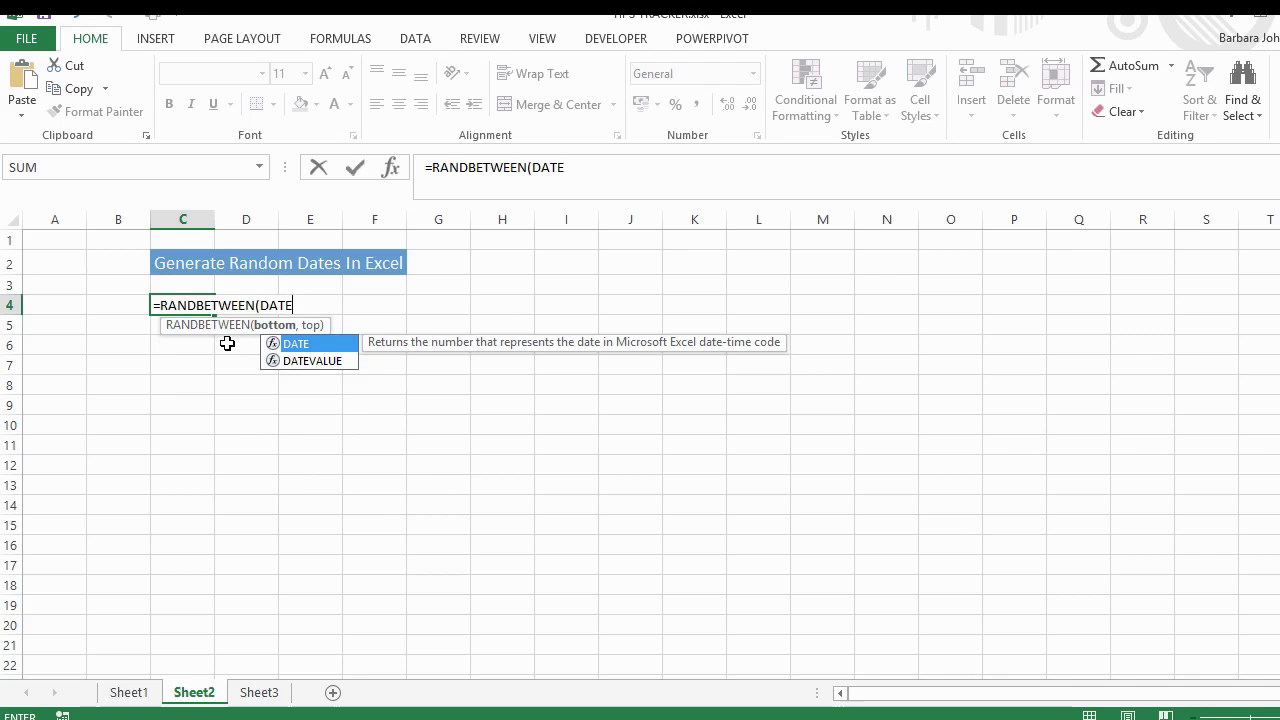
text(()
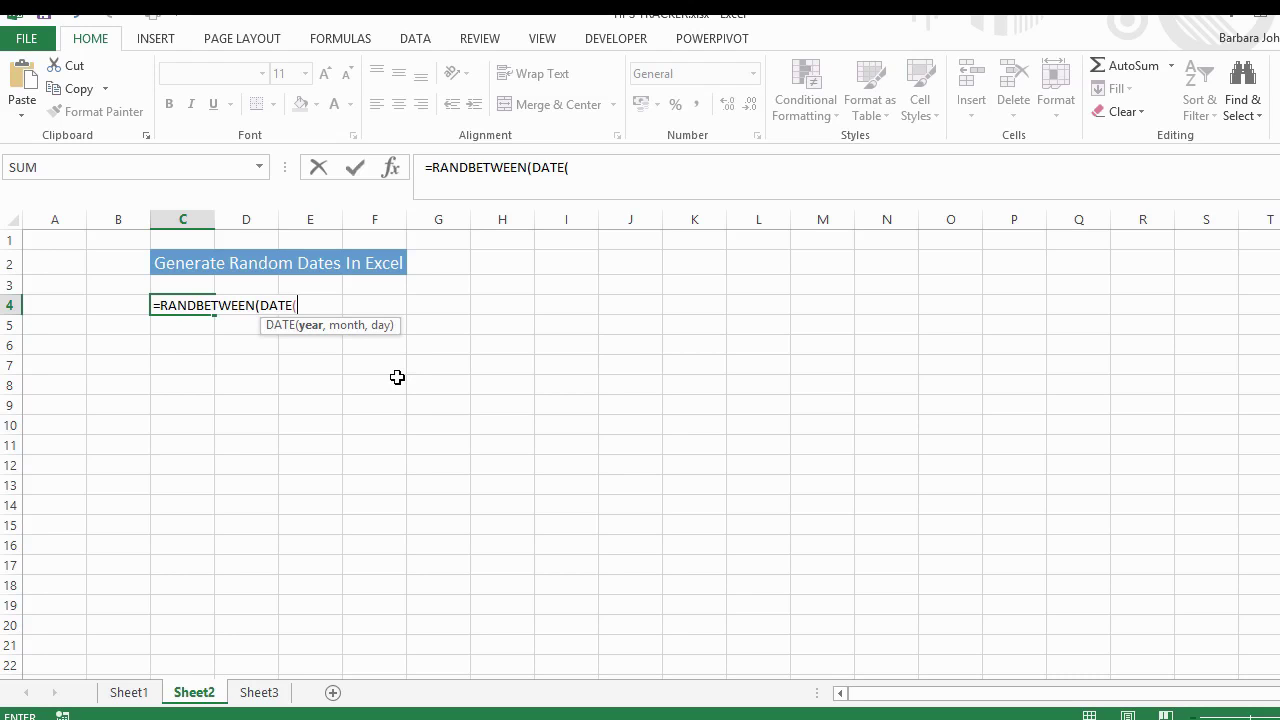
text(2014,01,01)
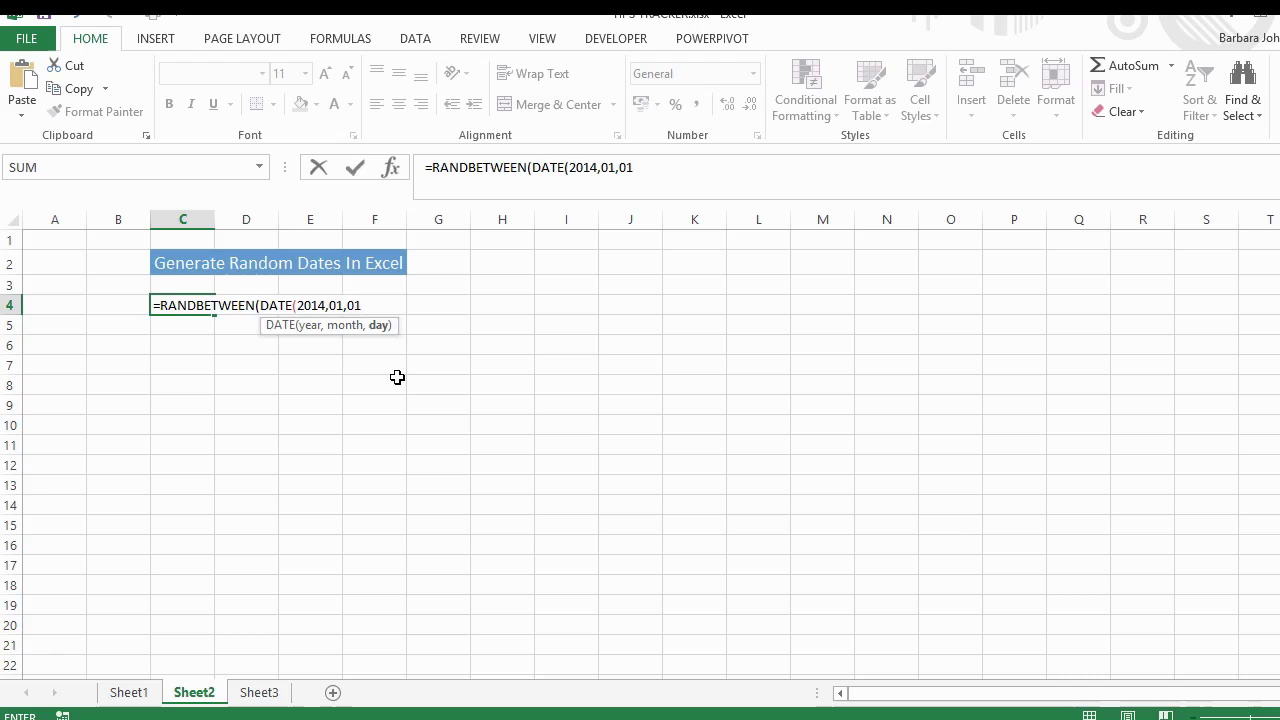
text(,)
key(BackSpace)
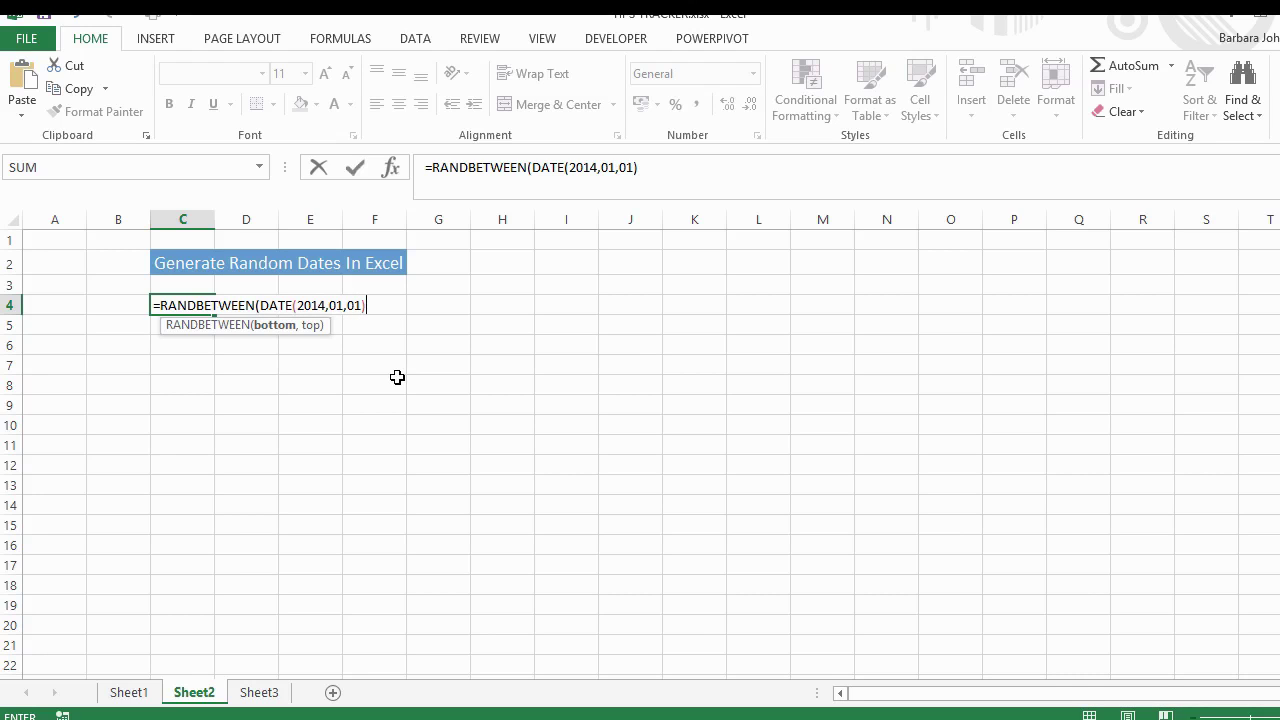
Step: Complete the C4 formula with DATE(2015,01,01) as the top value and enter it
text(,)
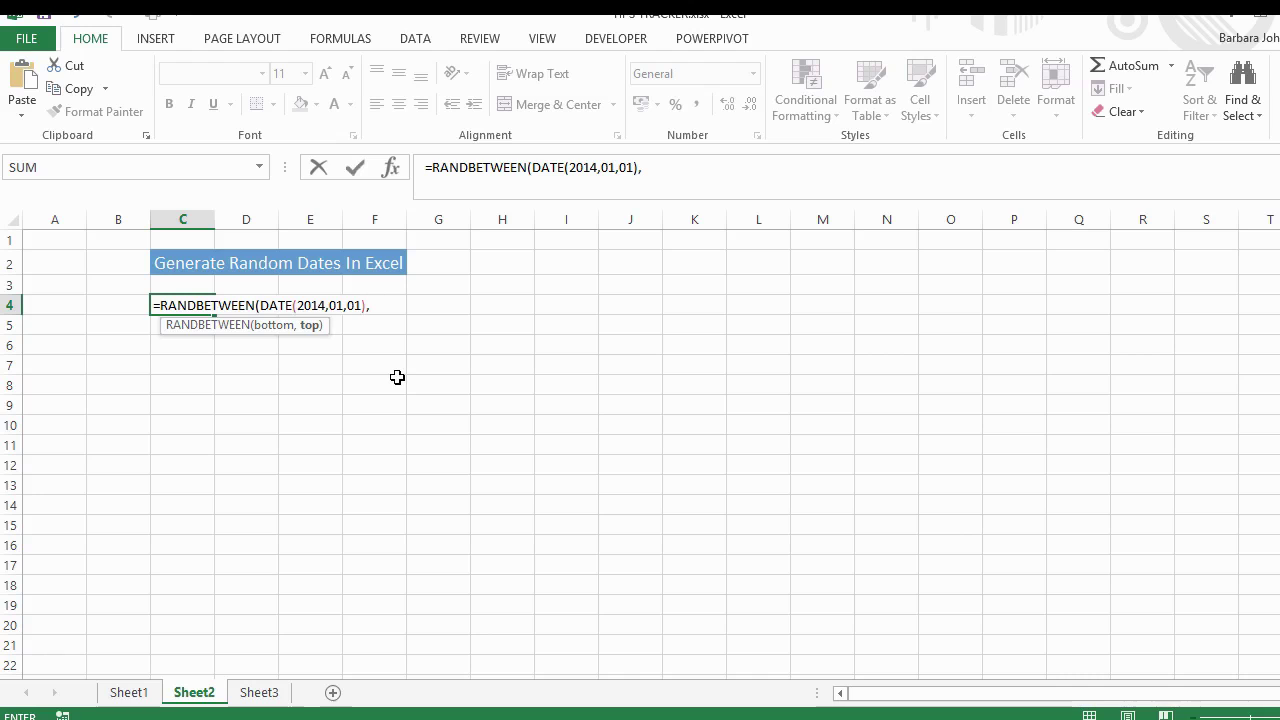
text(DATE)
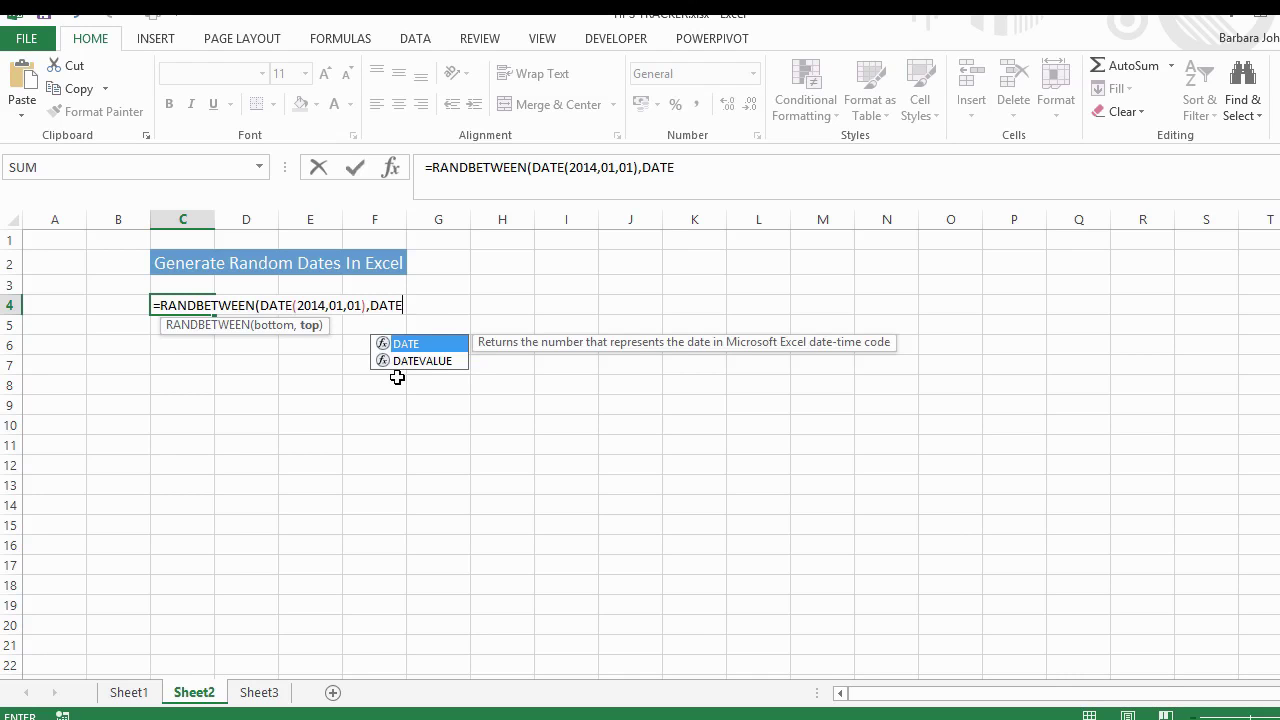
text((201)
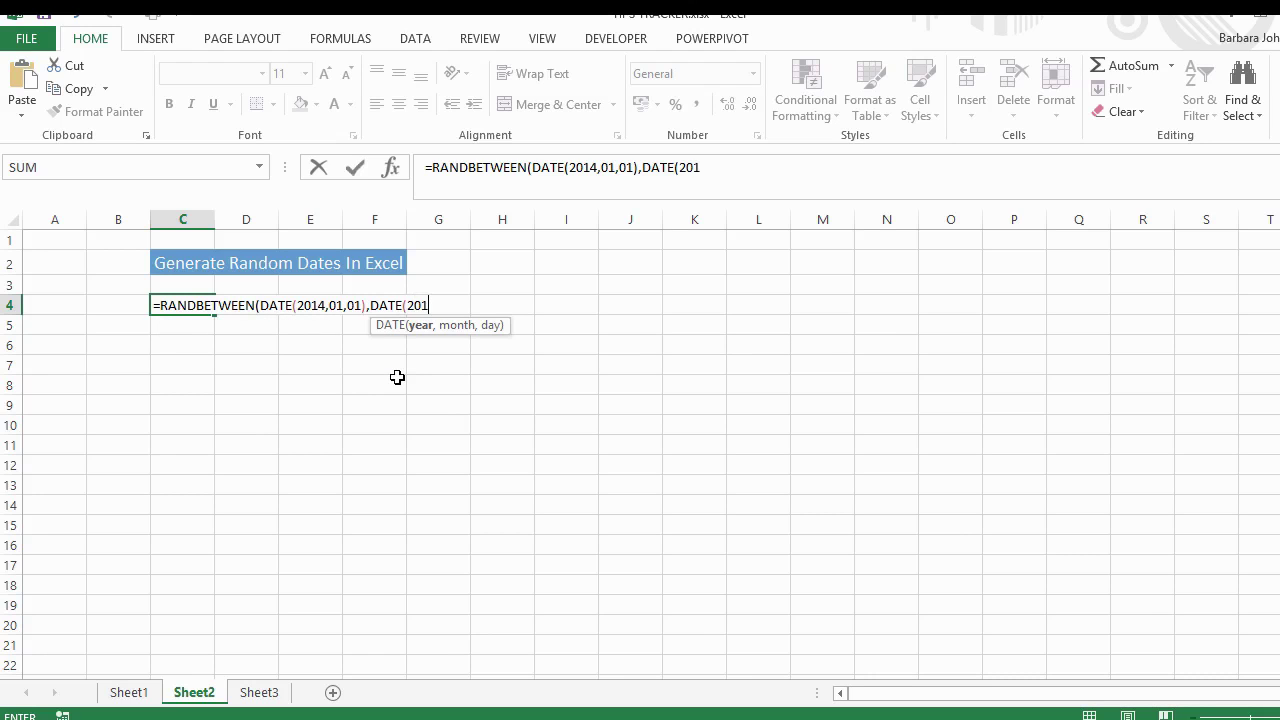
text(5,01)
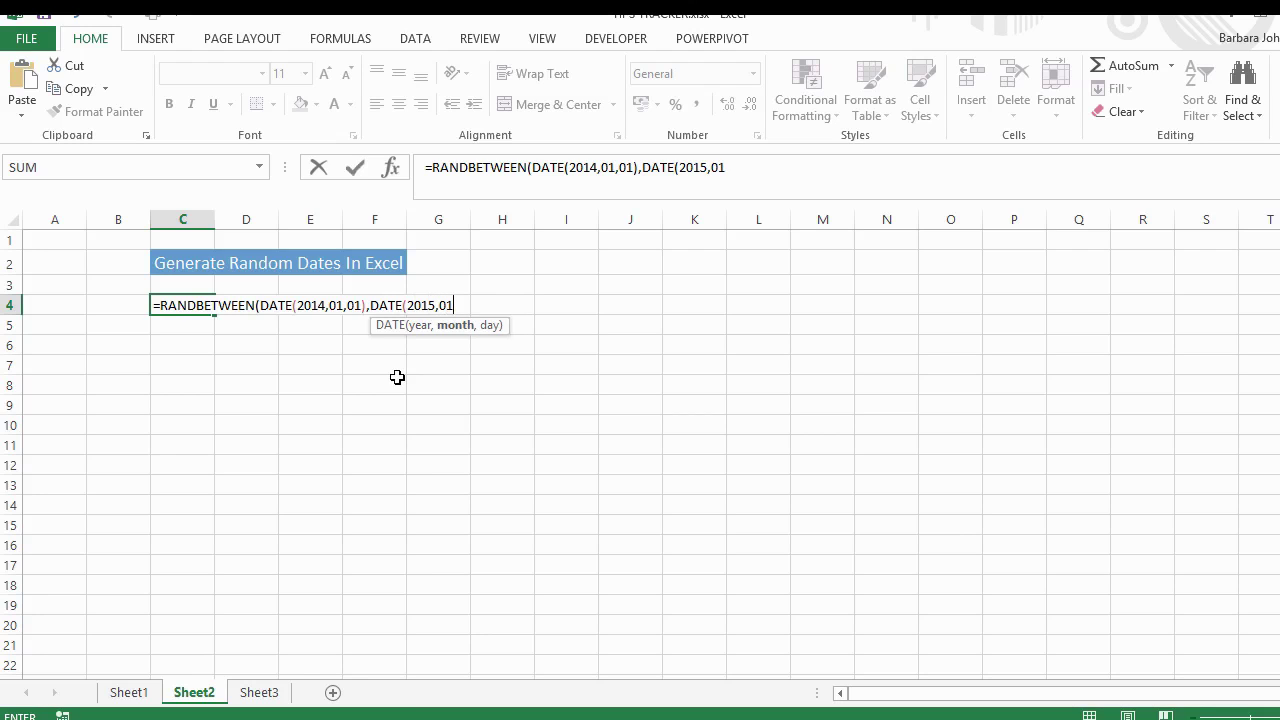
text(,01)))
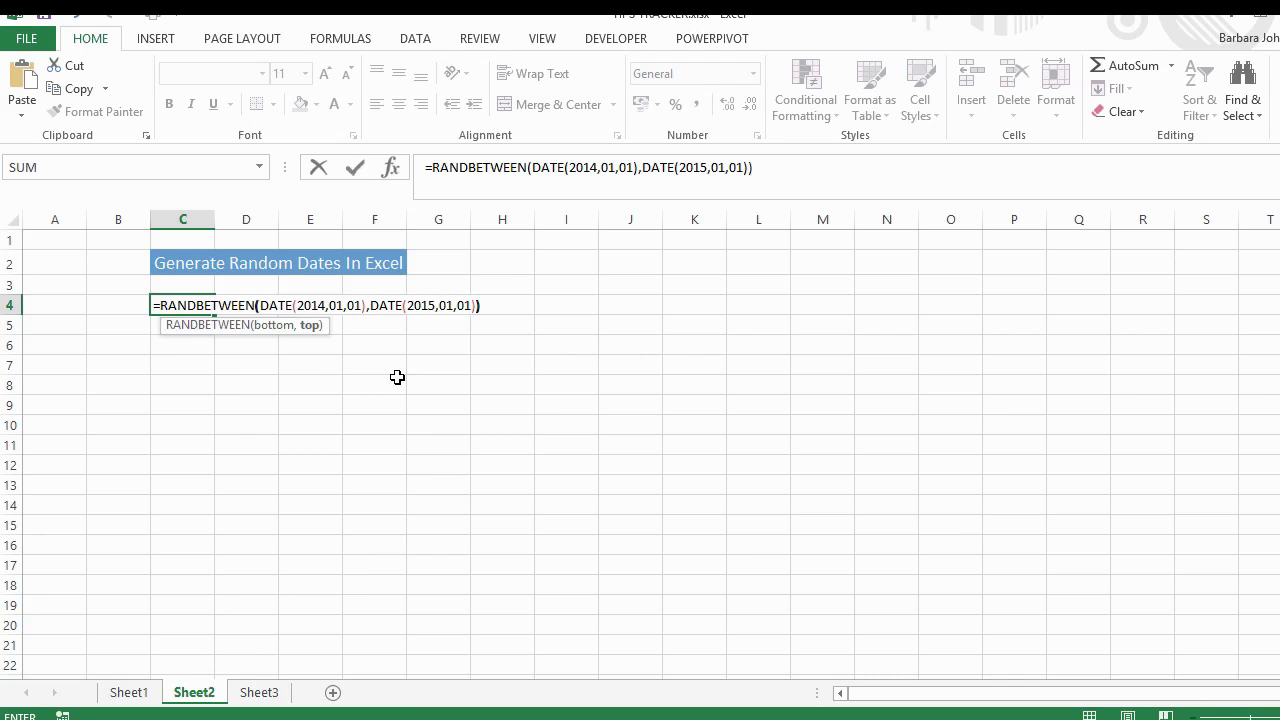
key(Return)
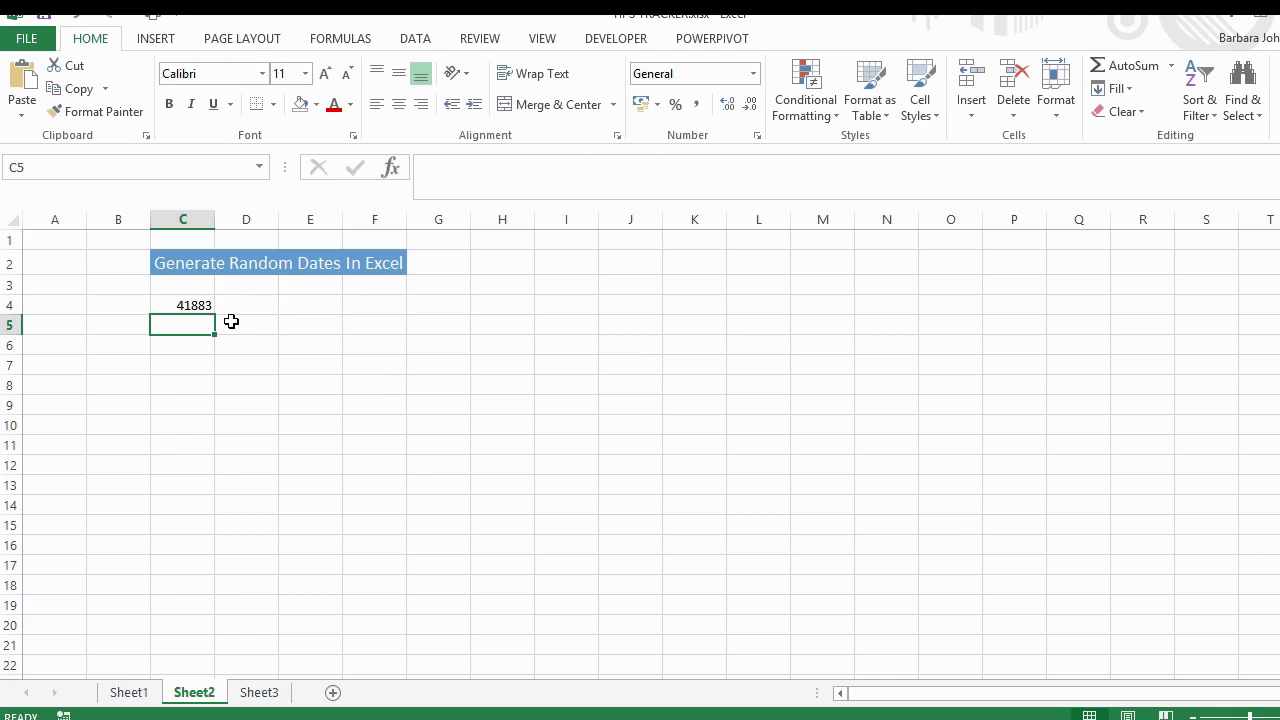
Step: Format cell C4 as a short date
click(184, 303)
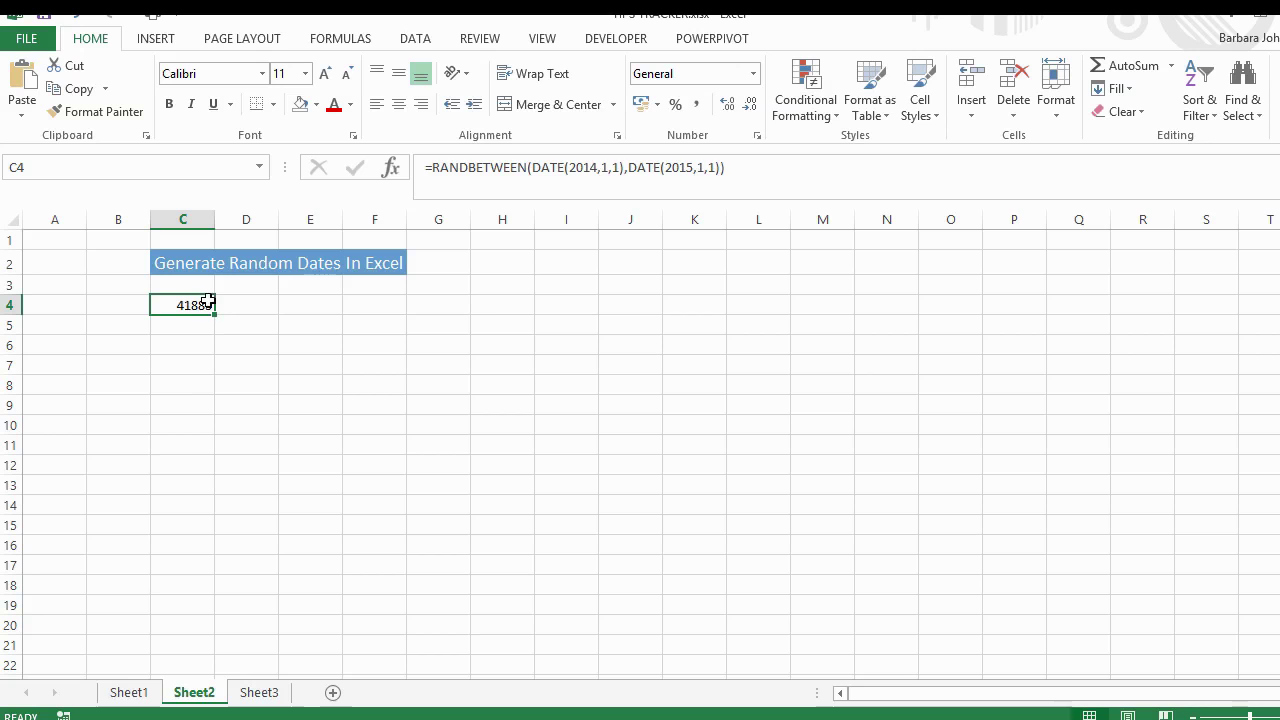
click(755, 75)
click(763, 293)
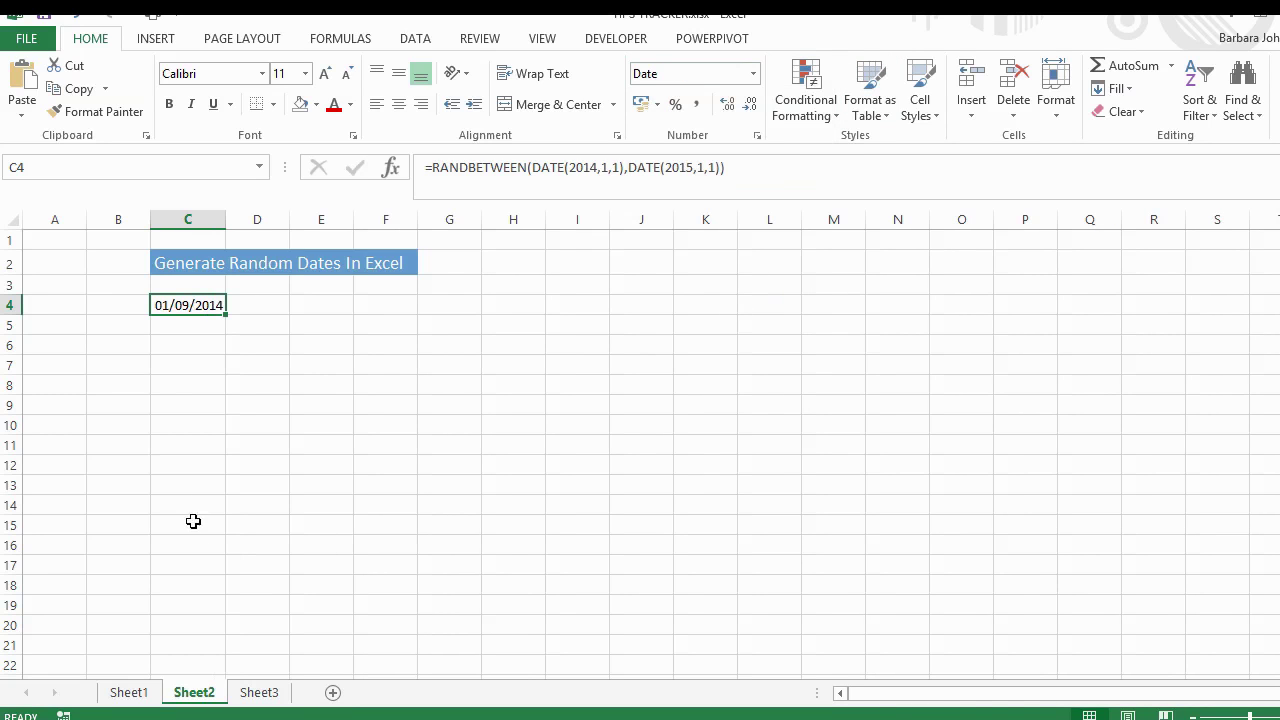
Step: Fill the date formula from C4 across to F4 and autofit the widths of columns D to F
drag(240, 313, 423, 311)
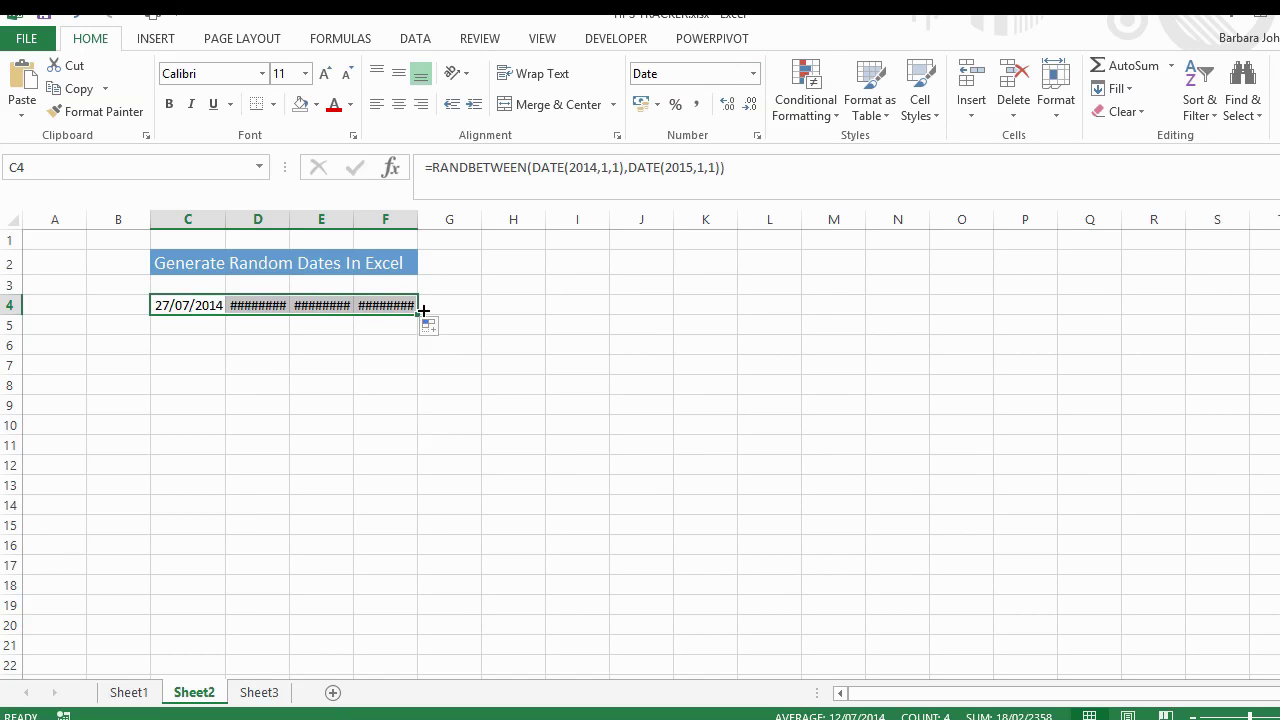
double_click(417, 219)
drag(336, 219, 251, 222)
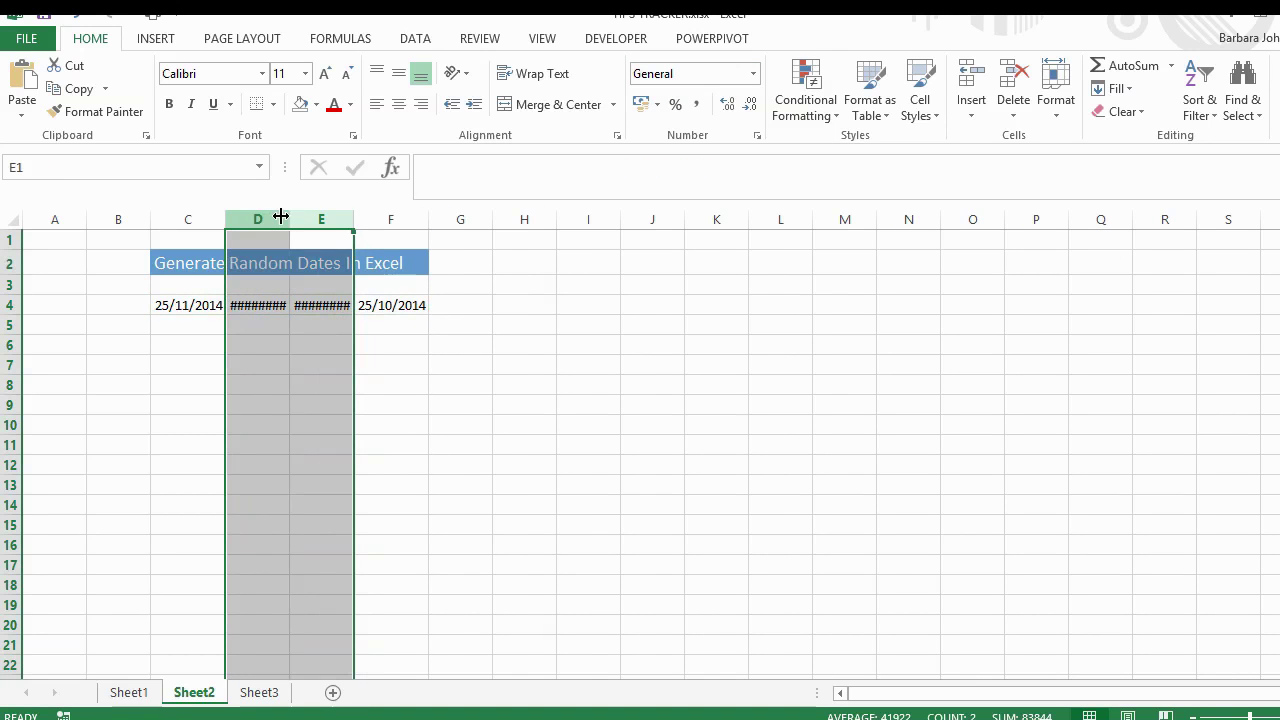
double_click(289, 219)
click(292, 423)
Step: Fill the random date formulas in C4:F4 down to row 21
mouse_move(204, 311)
mouse_down()
mouse_move(463, 309)
mouse_move(449, 320)
mouse_move(190, 305)
mouse_up()
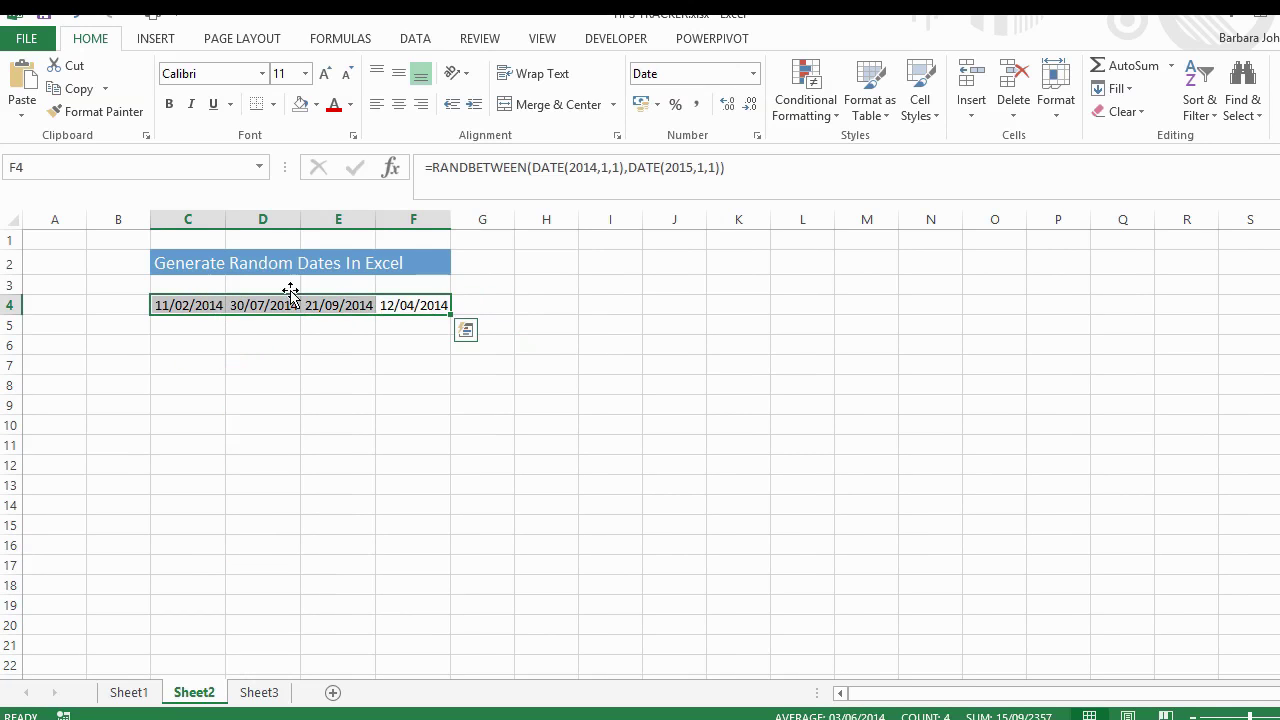
drag(451, 314, 467, 647)
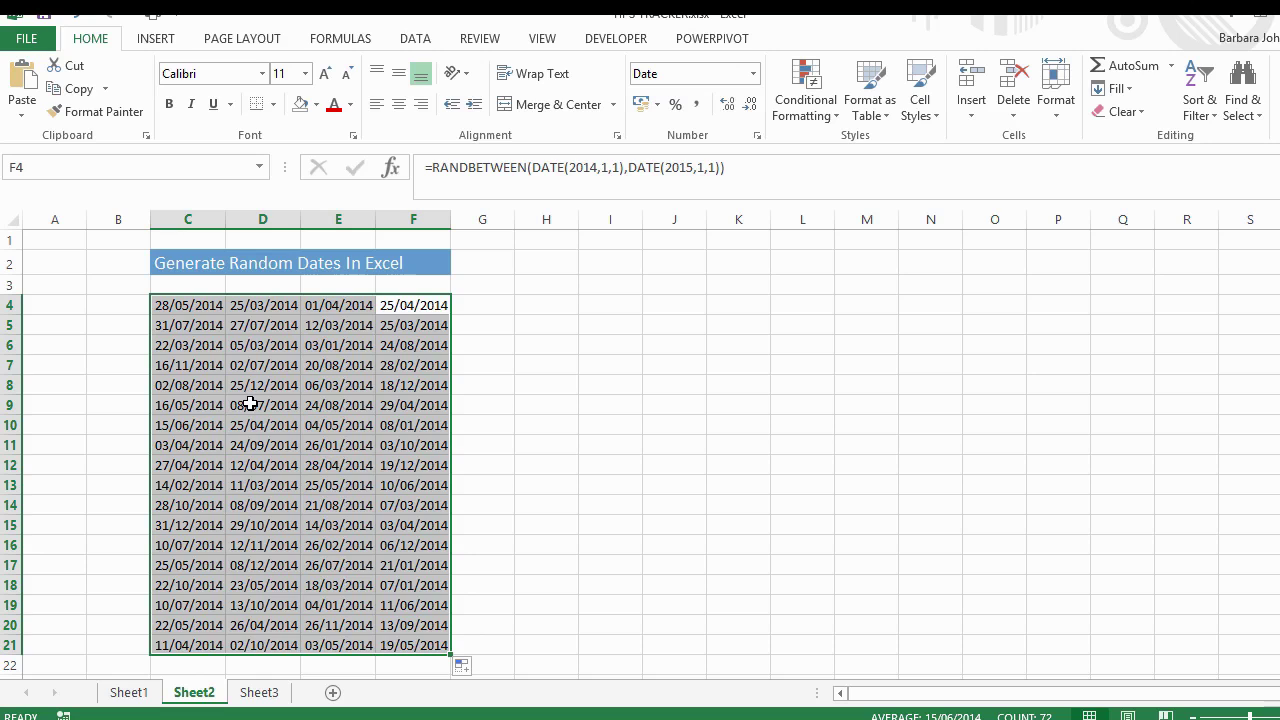
drag(250, 403, 271, 477)
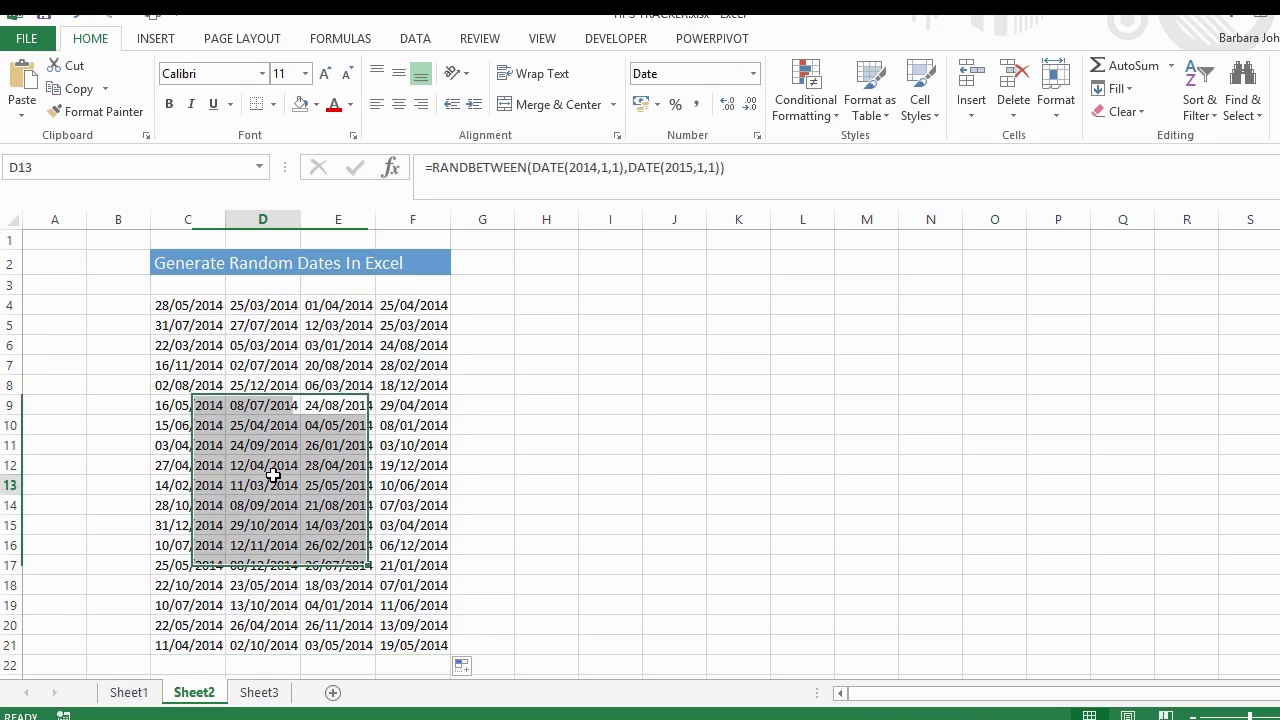
Step: Examine the bottom and top DATE arguments of the RANDBETWEEN formula in C4, including year, month and day, and re-enter it
click(205, 302)
click(528, 167)
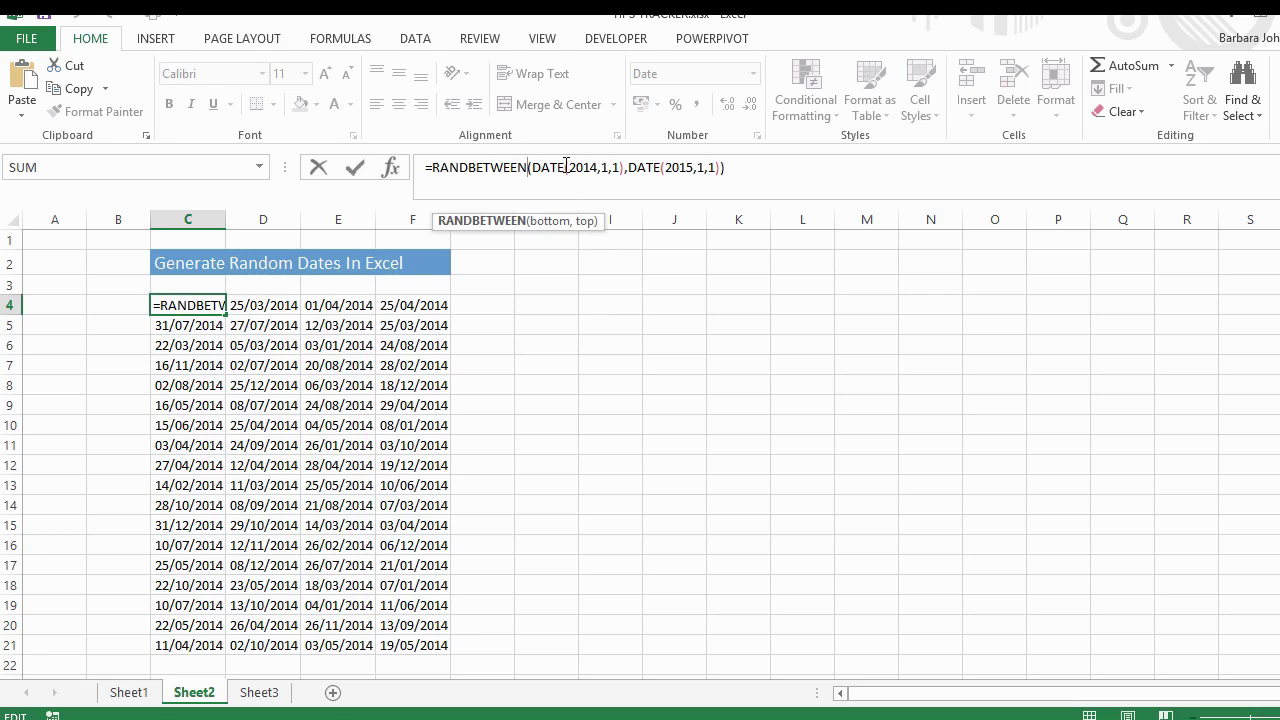
click(566, 167)
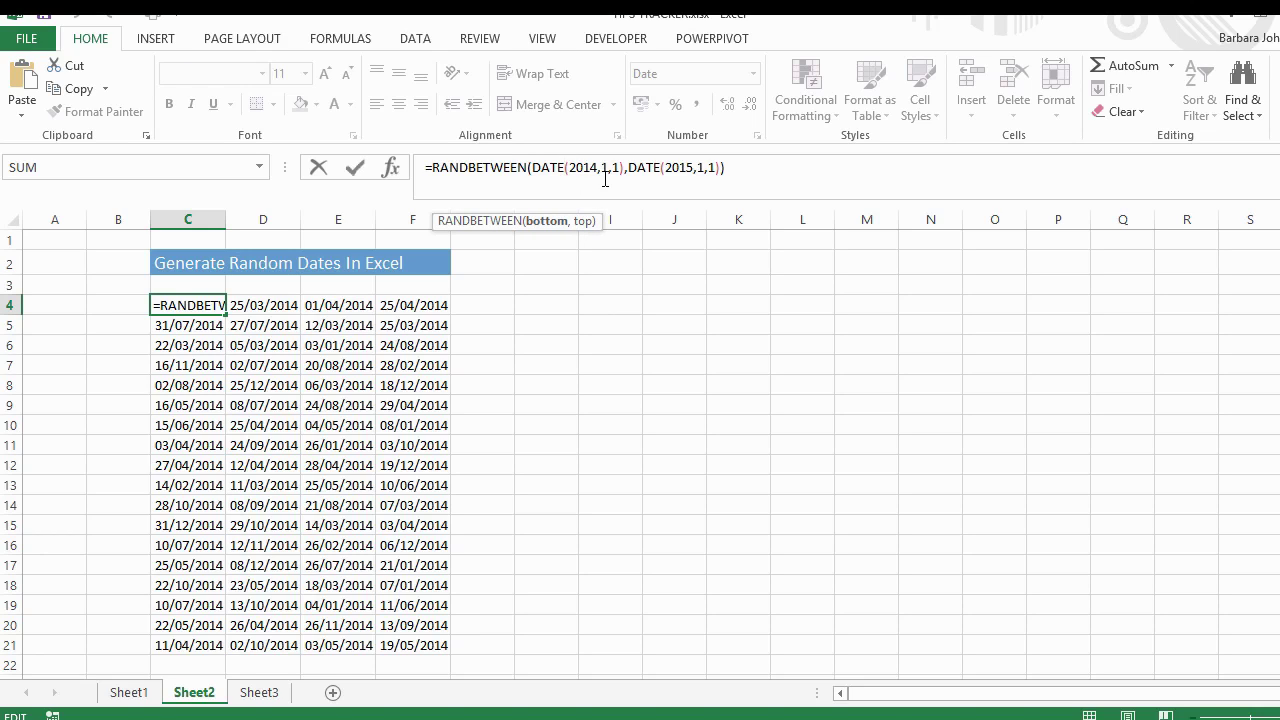
click(601, 166)
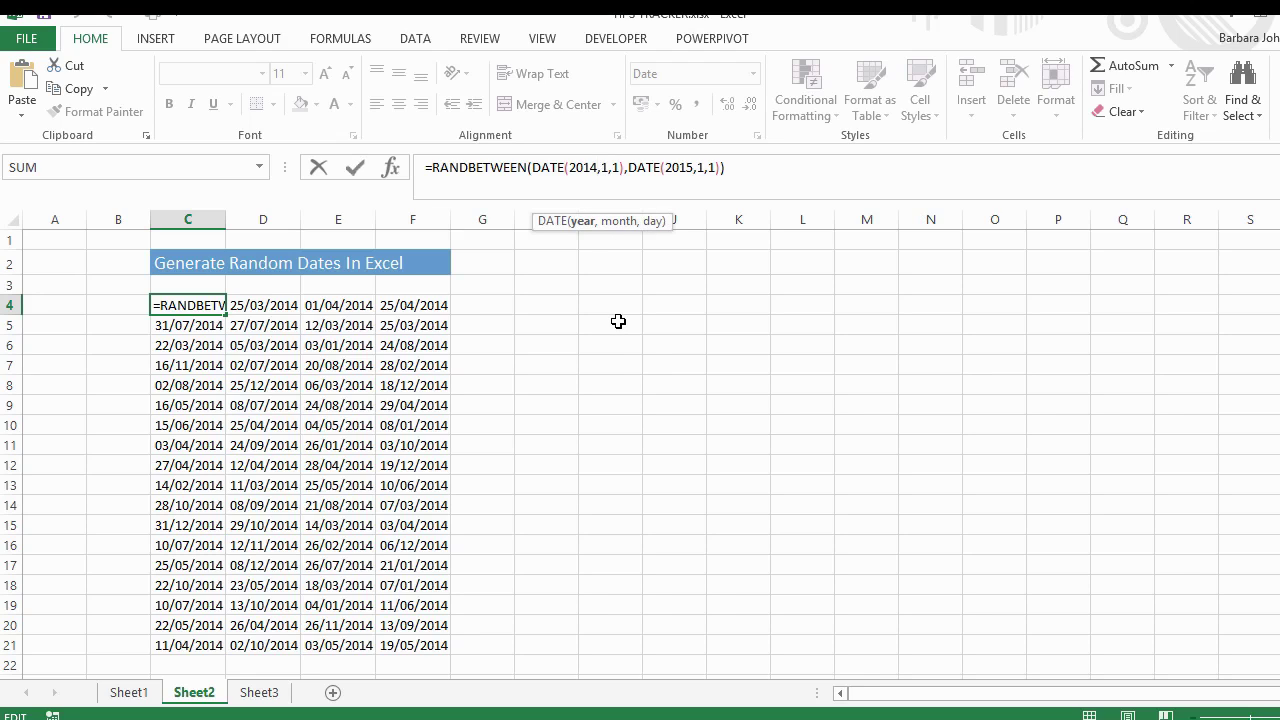
click(621, 168)
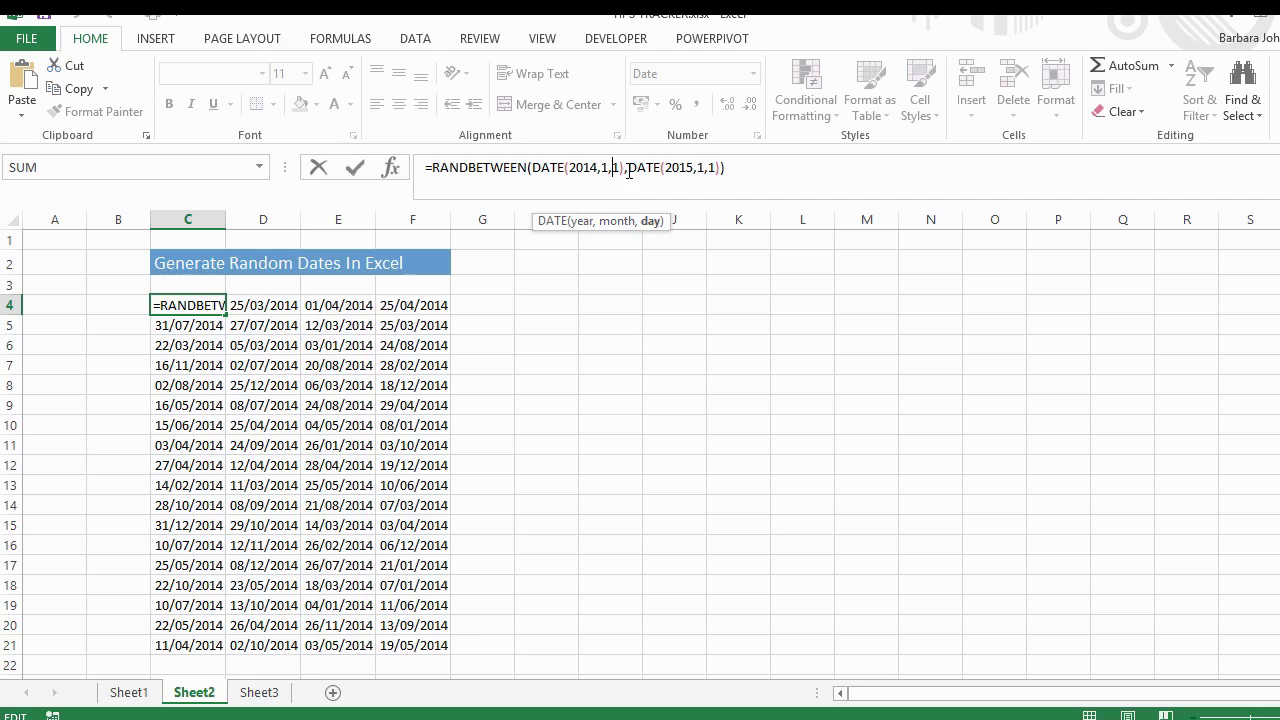
text())
click(630, 168)
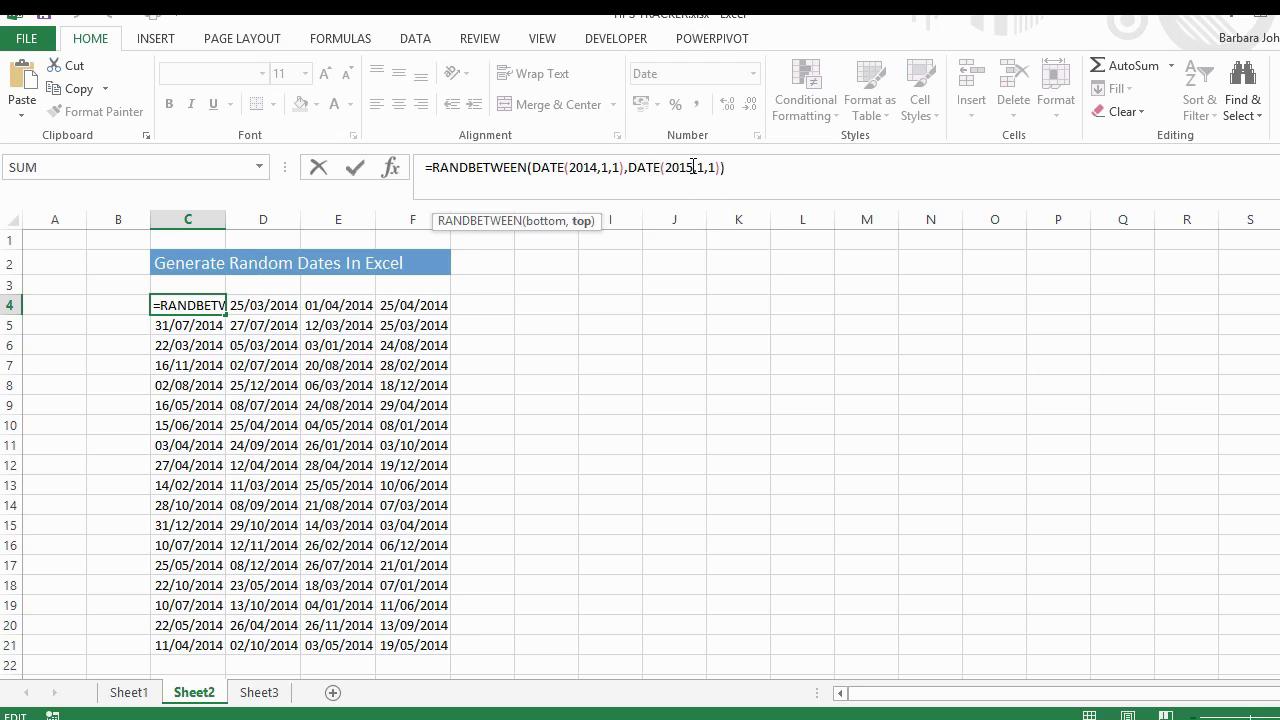
click(694, 167)
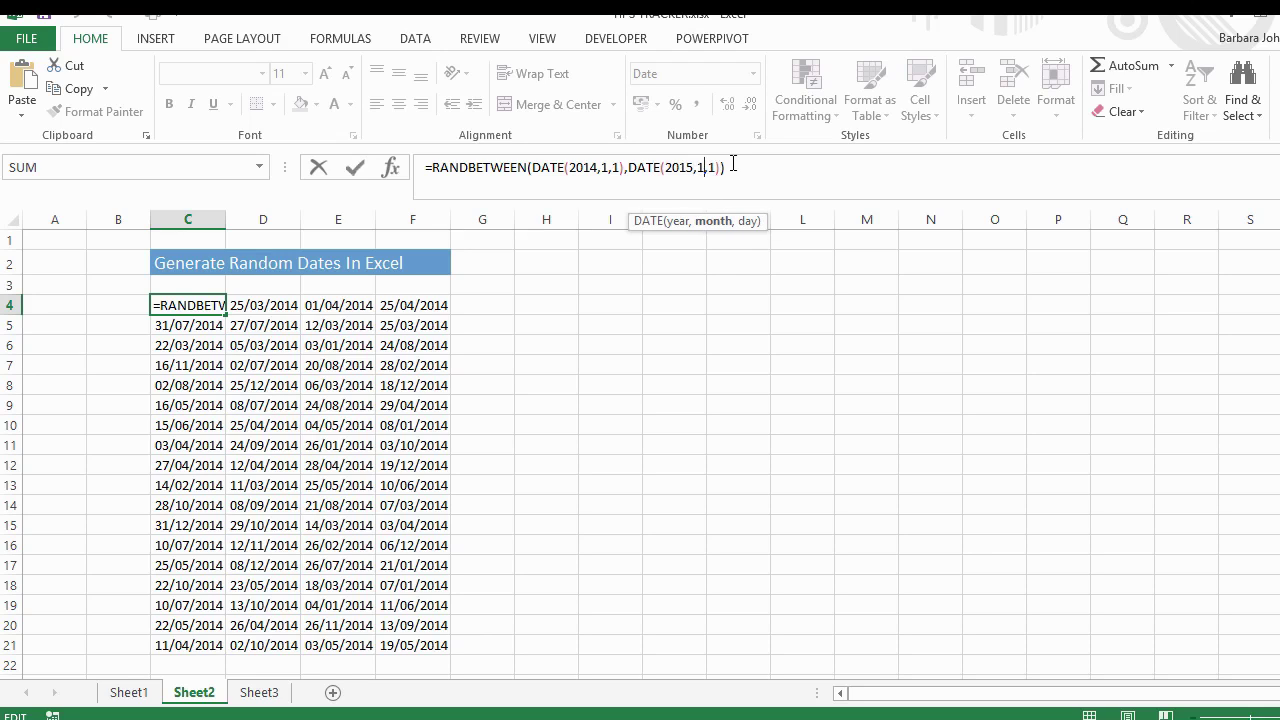
click(730, 168)
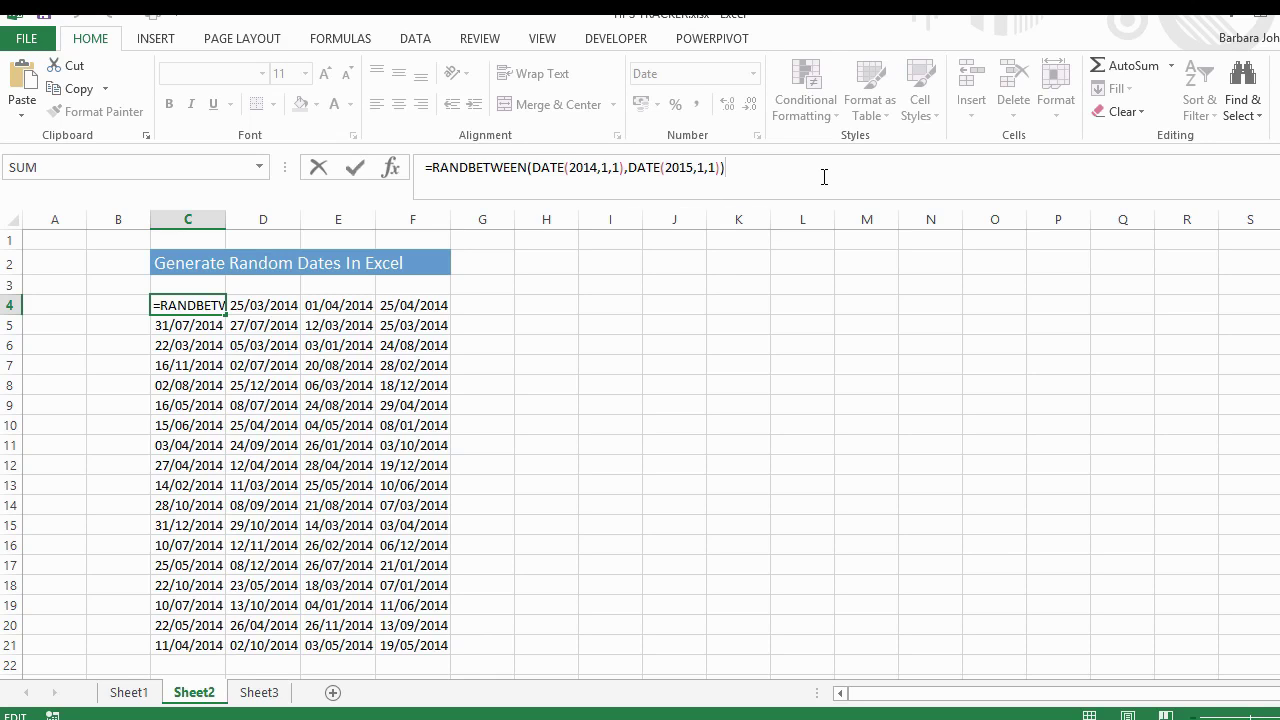
key(Return)
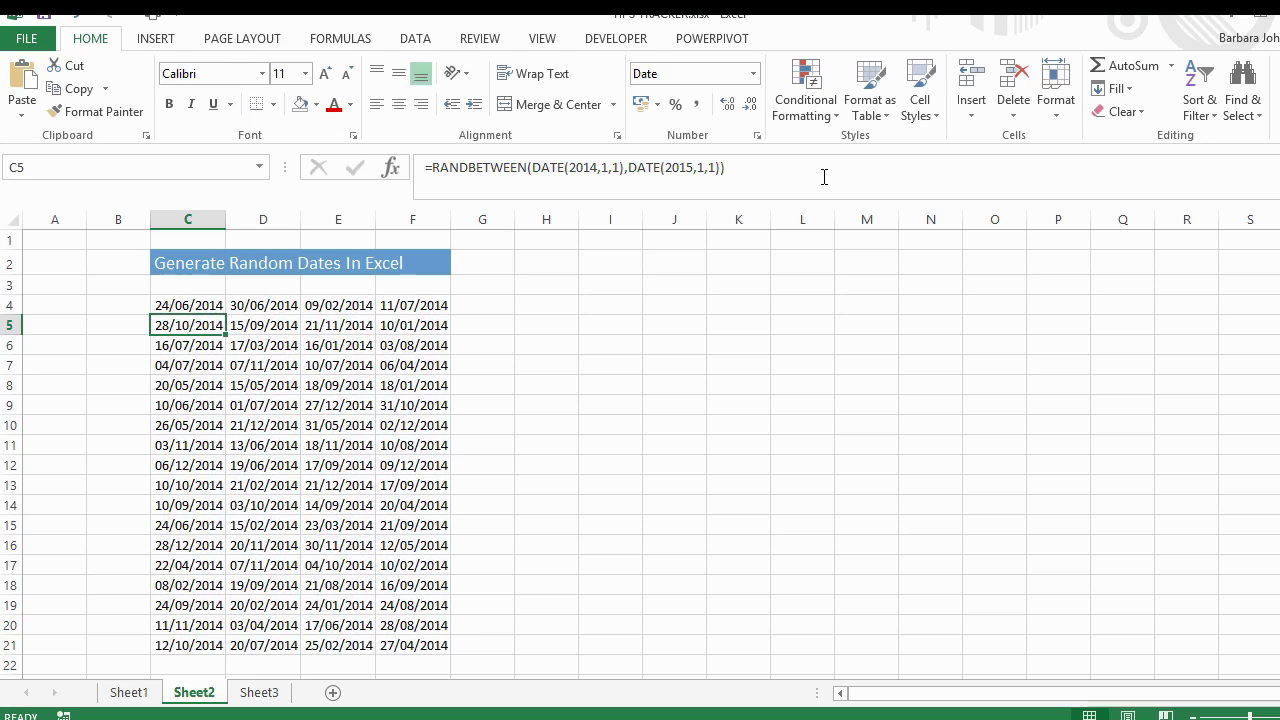
Step: Format cell C4 as a long date and fill it down to C22
click(184, 306)
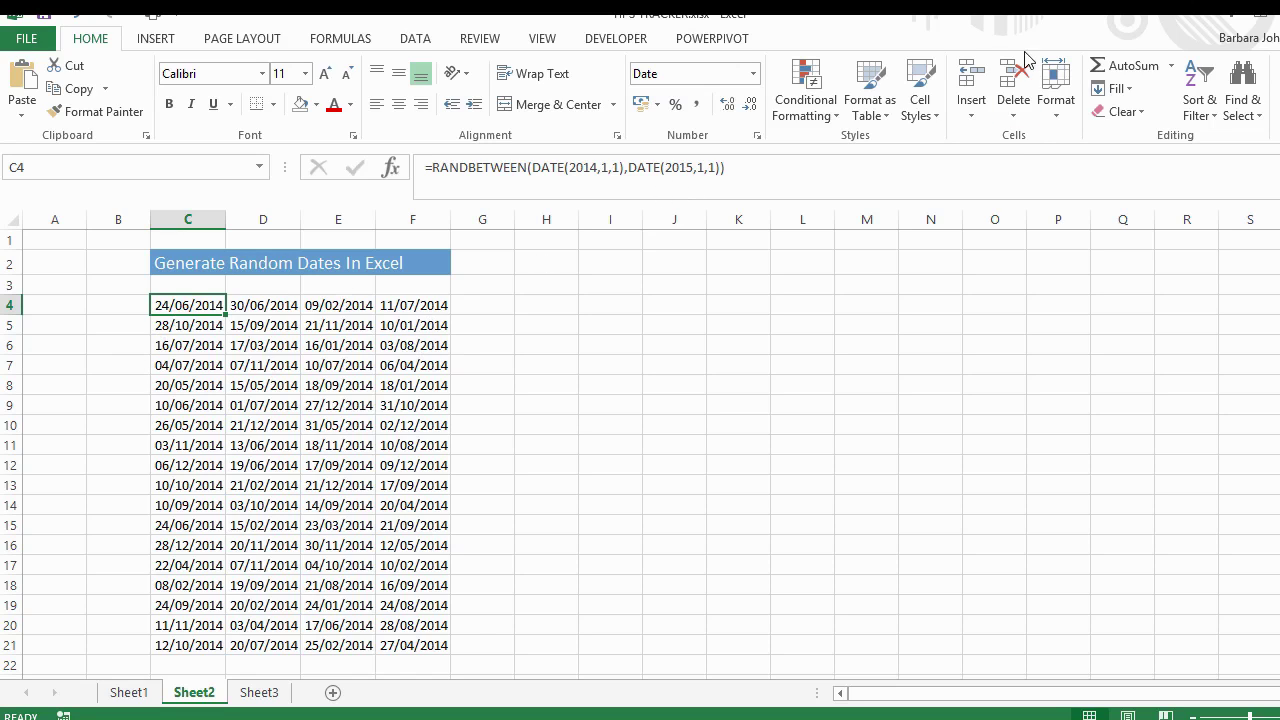
click(753, 74)
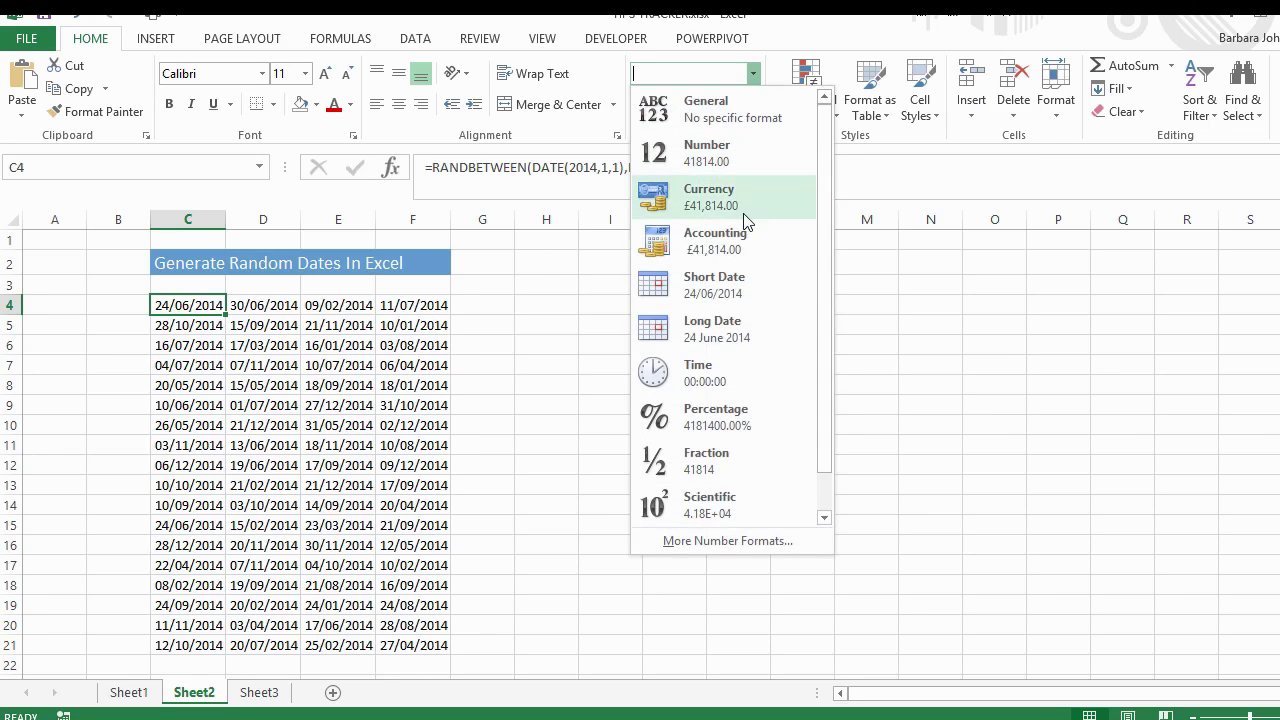
click(744, 340)
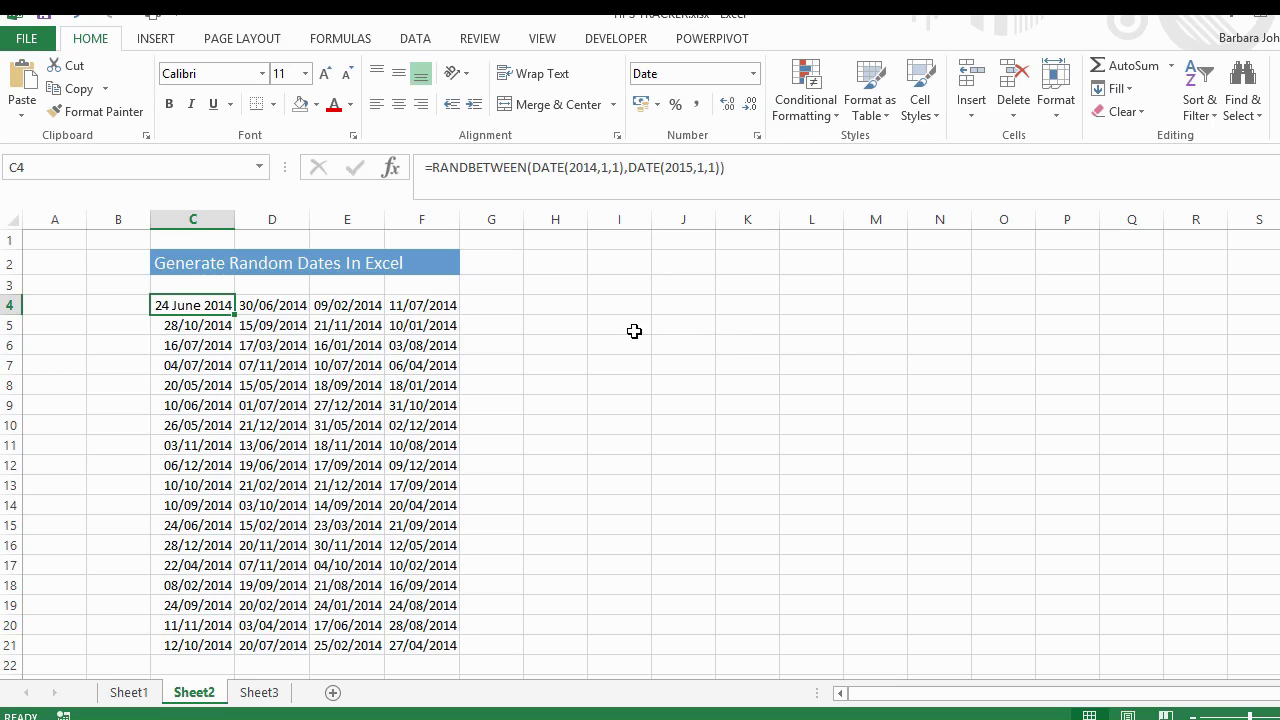
drag(235, 314, 247, 672)
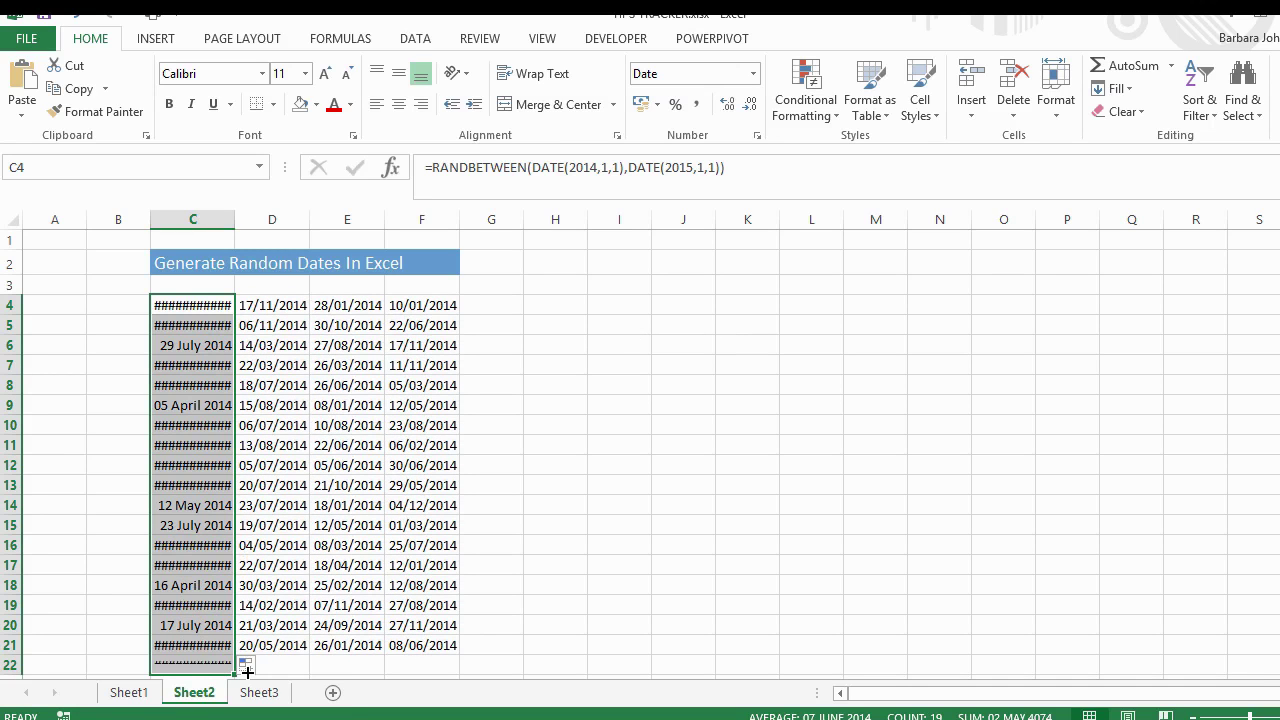
Step: Fill the long-date formulas in C4:C22 across to column F and autofit the widths of columns C to F
double_click(236, 219)
drag(417, 675, 641, 643)
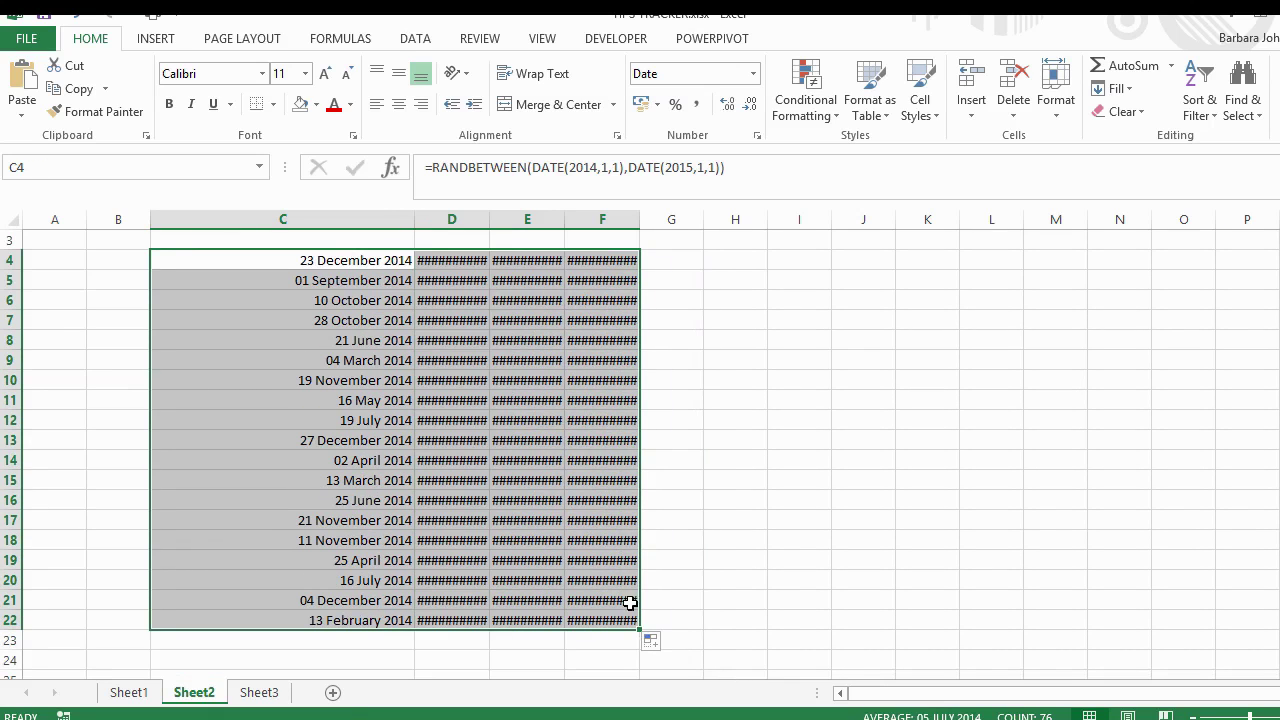
double_click(490, 222)
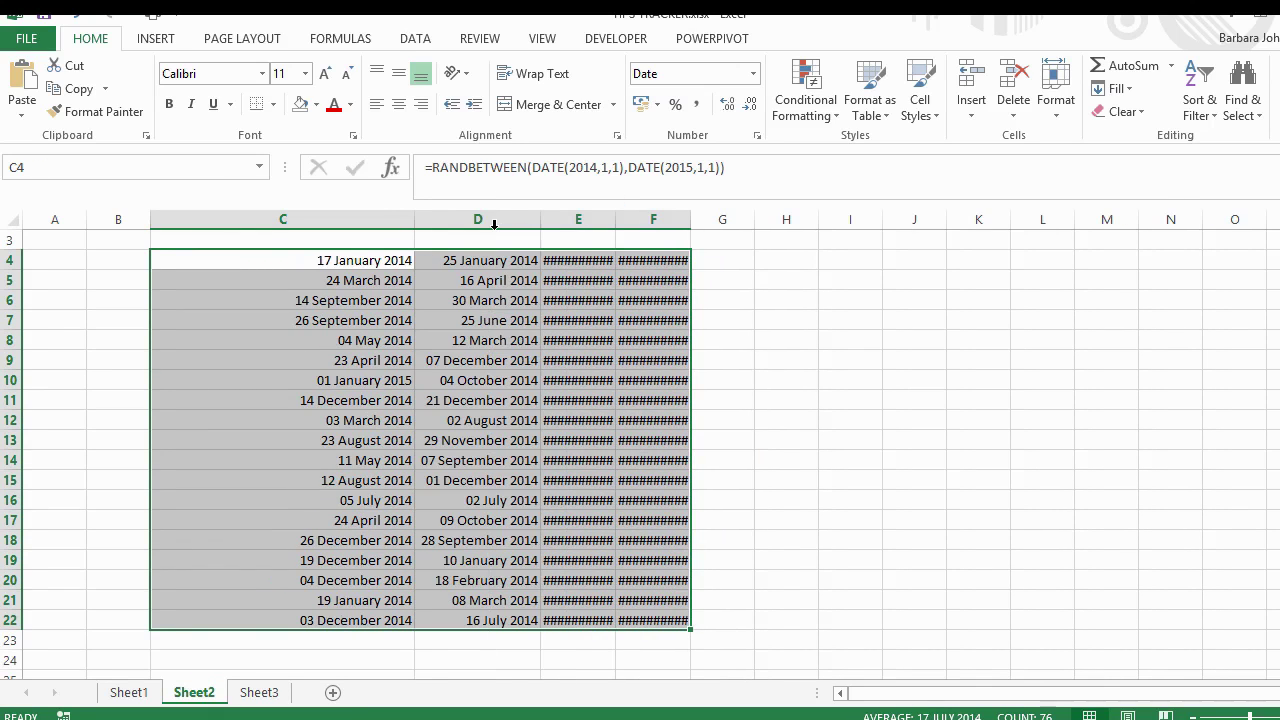
double_click(615, 219)
double_click(742, 225)
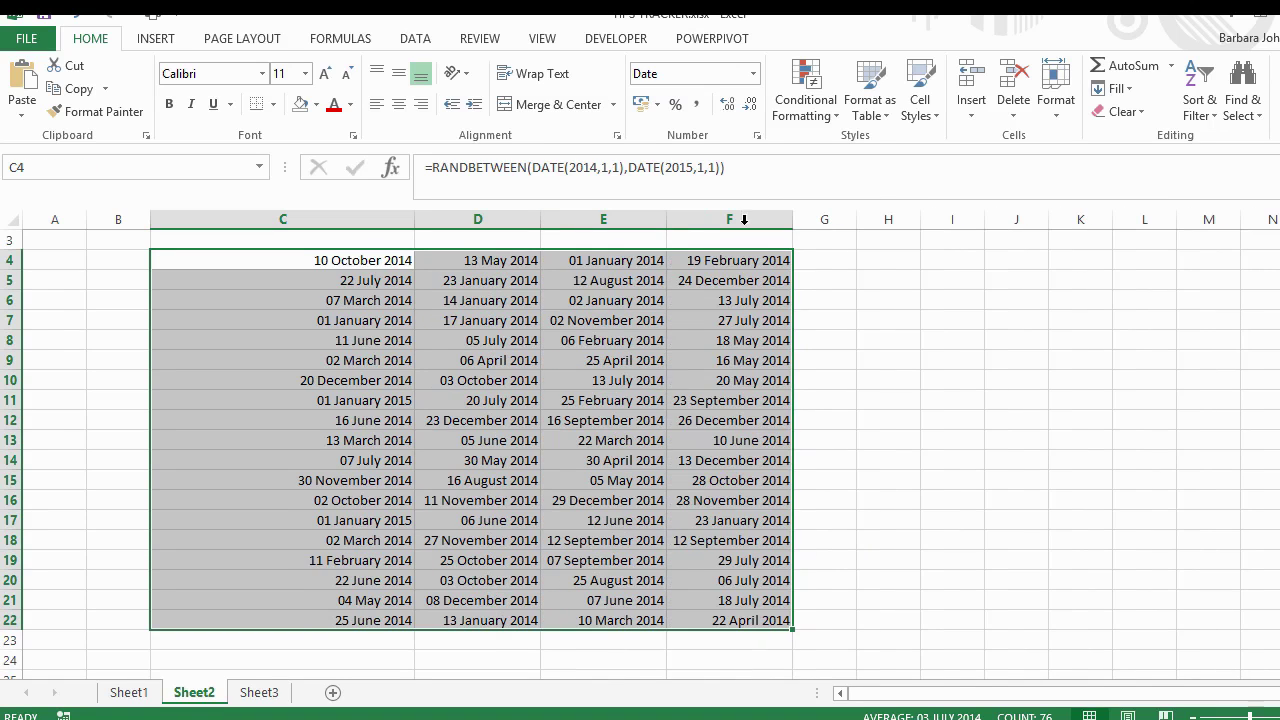
Step: Format the date block C4:F22 as short dates and deselect the block
scroll(720, 405, up, 1)
click(752, 74)
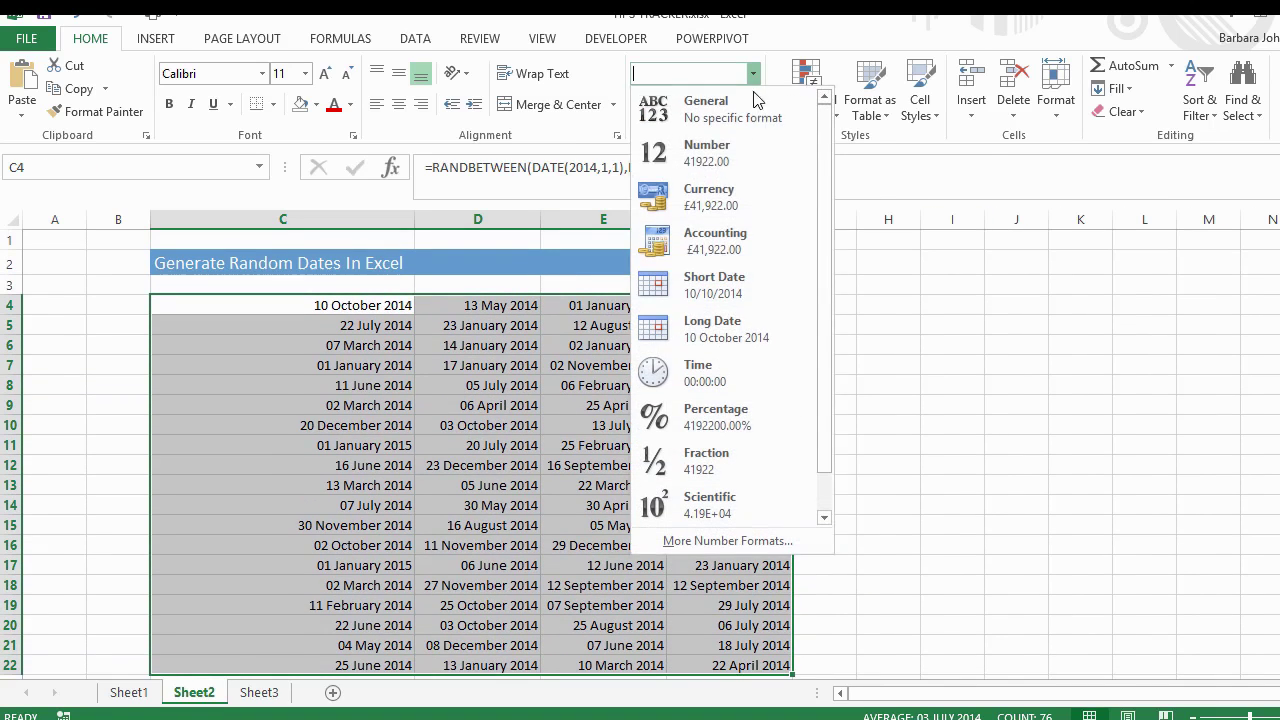
click(773, 292)
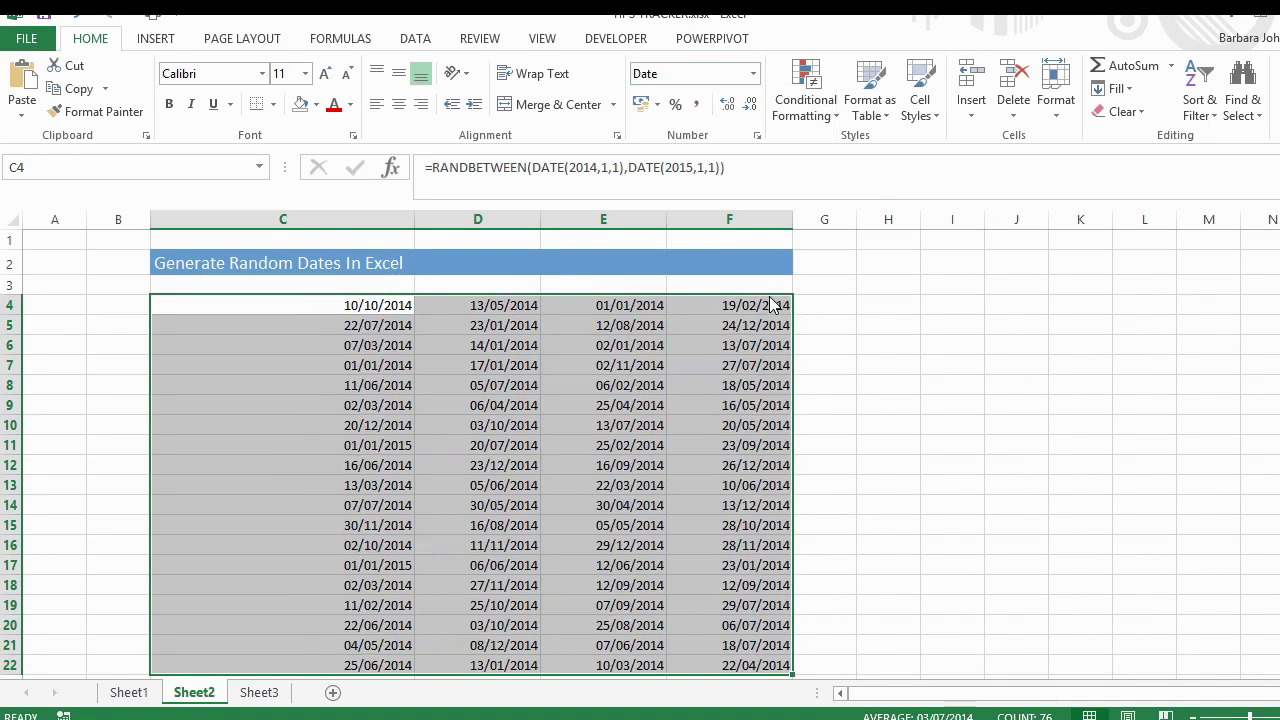
click(608, 365)
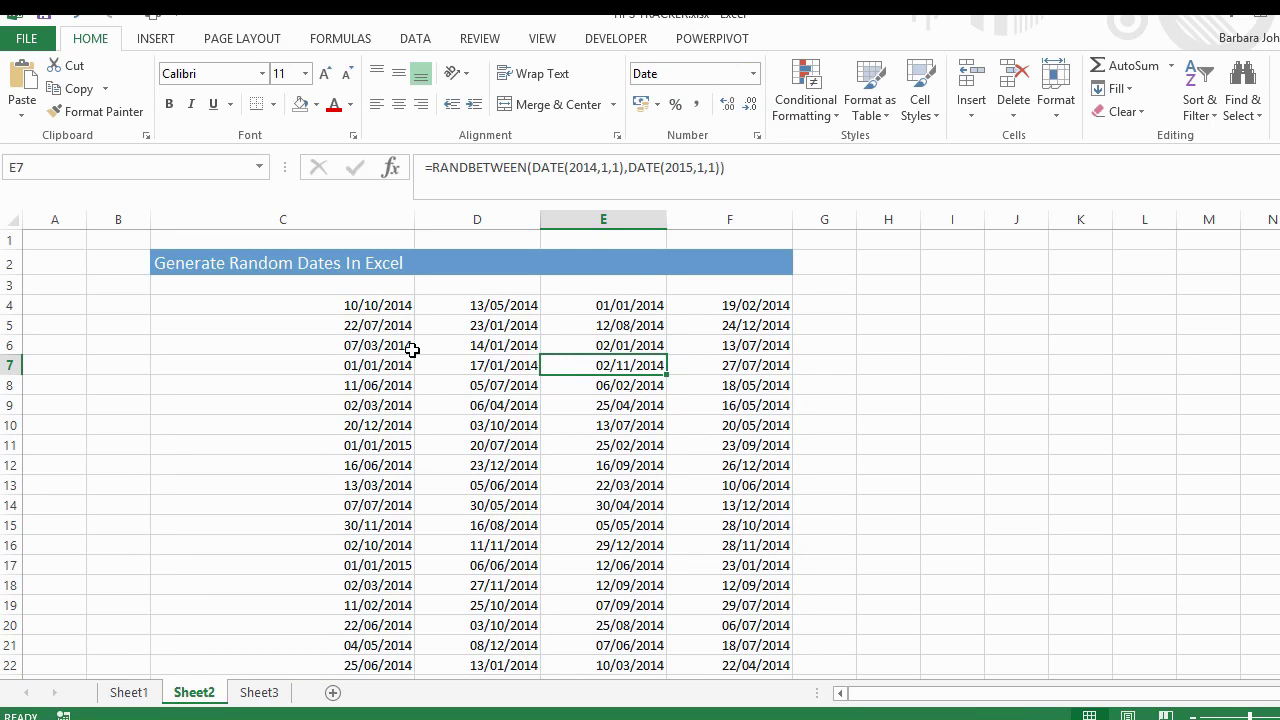